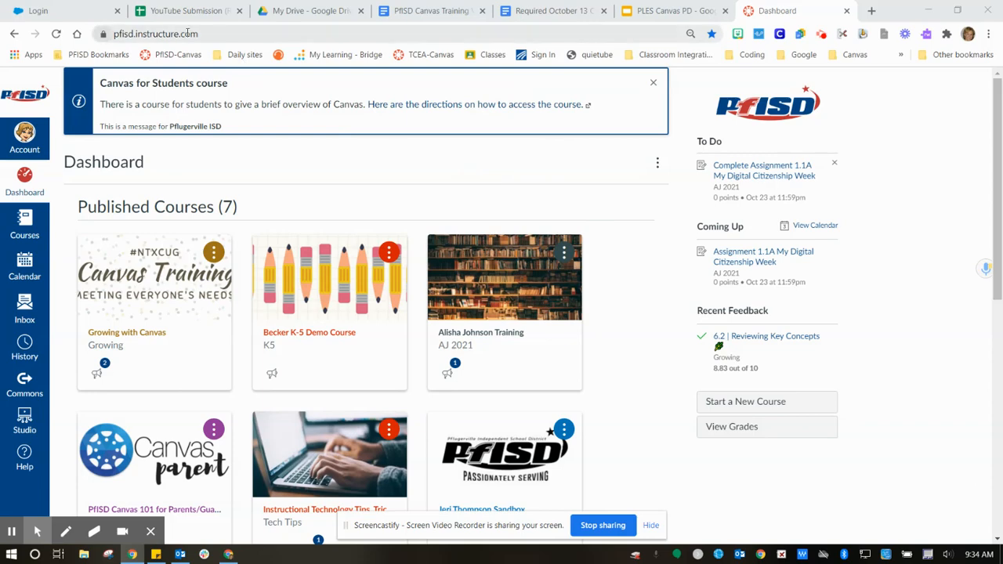
- Open the sandbox course and browse its Commons library of featured course templates
{"action": "left_click_drag", "start_coordinate": [211, 33], "coordinate": [114, 39]}
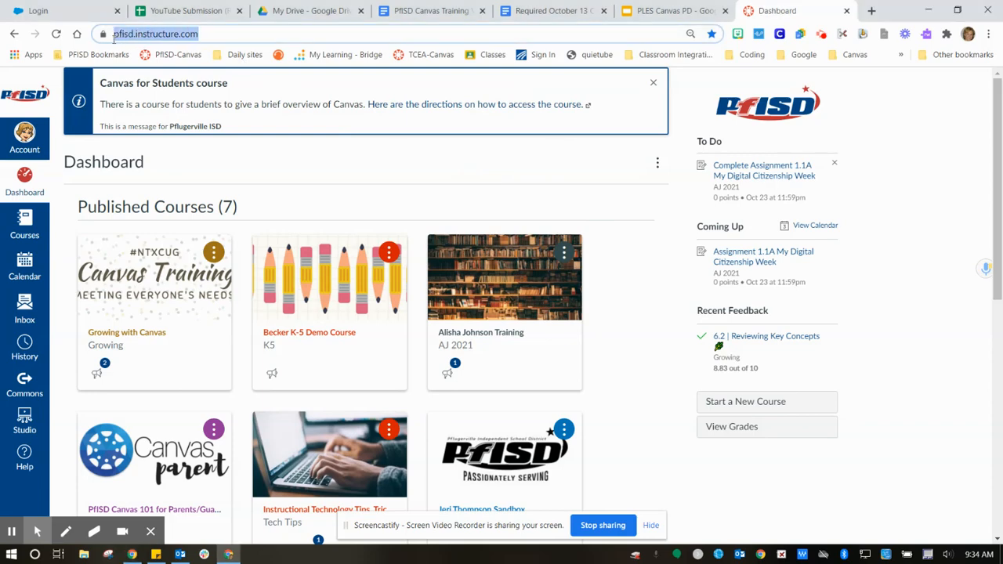
{"action": "left_click", "coordinate": [215, 36]}
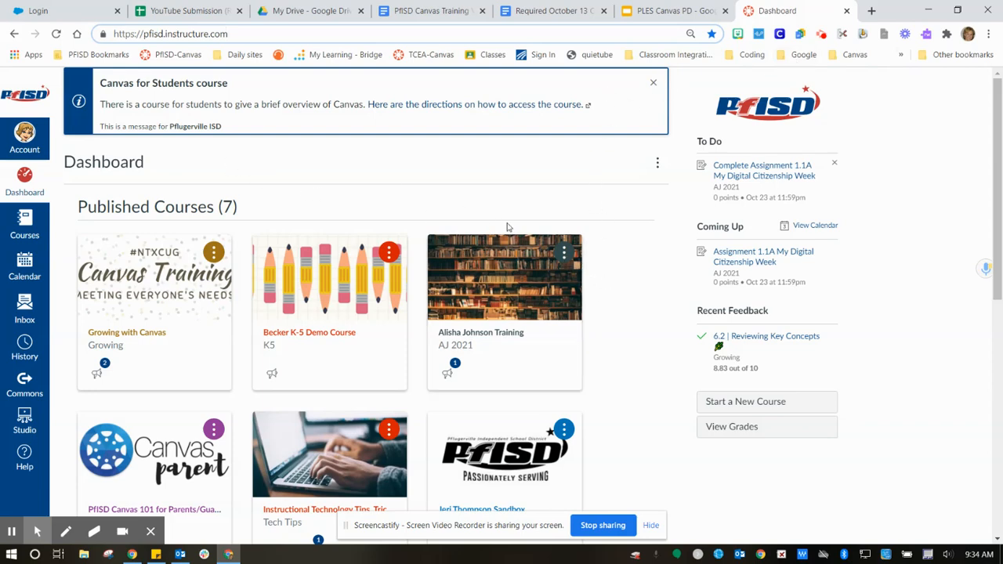
{"action": "scroll", "coordinate": [603, 247], "scroll_direction": "down", "scroll_amount": 6}
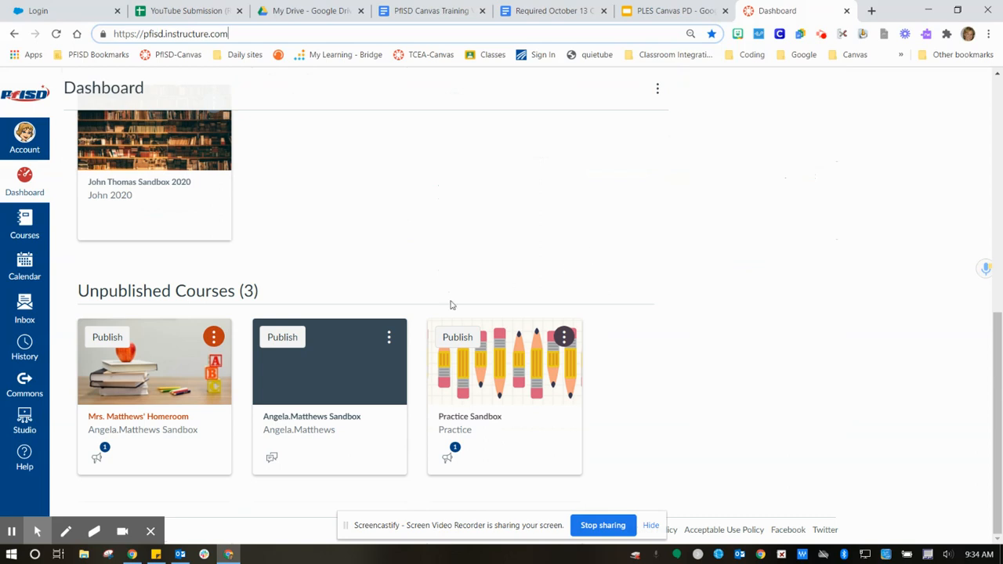
{"action": "left_click", "coordinate": [340, 385]}
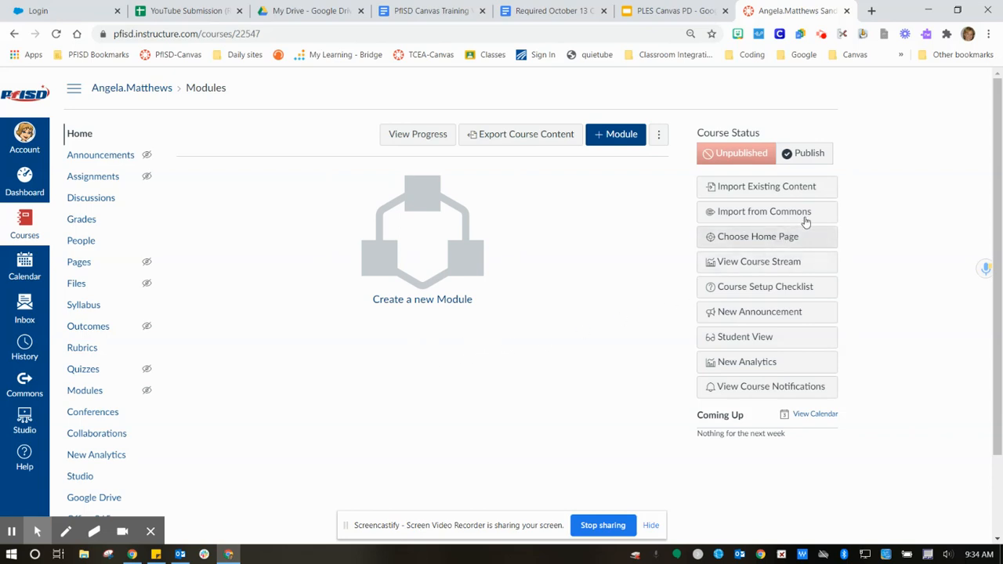
{"action": "left_click", "coordinate": [747, 219]}
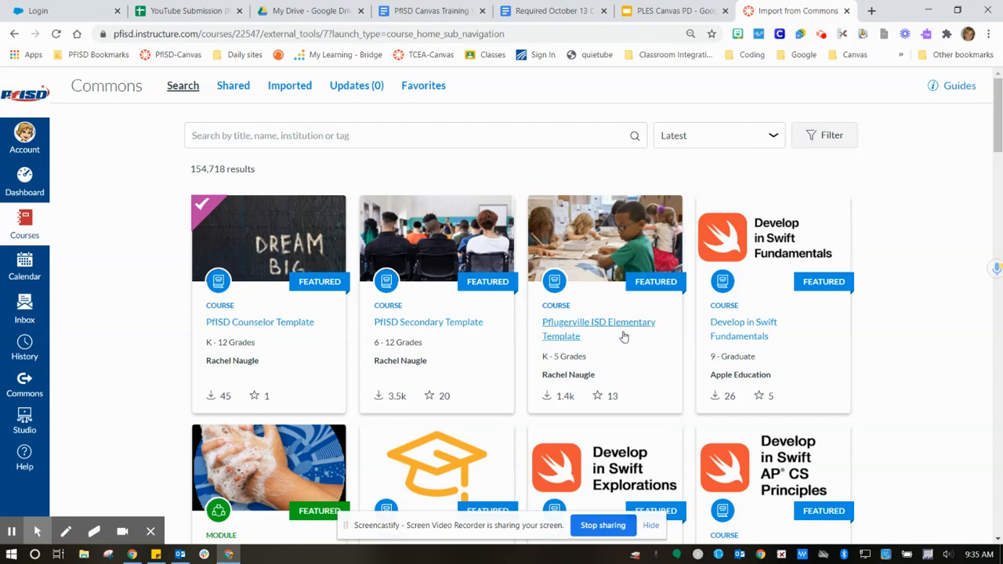
- Import the Pflugerville ISD Elementary Template into the sandbox course
{"action": "left_click", "coordinate": [569, 329]}
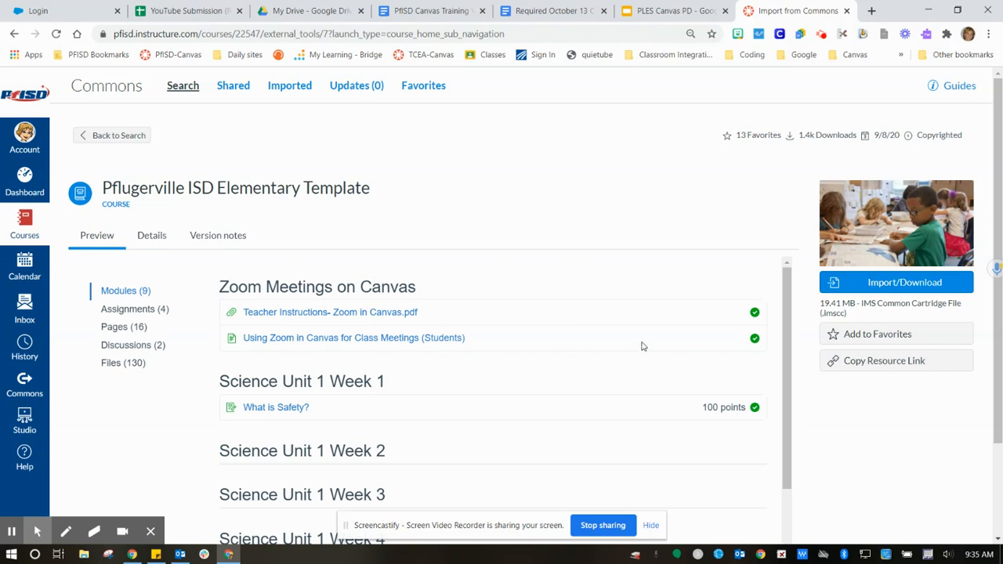
{"action": "left_click", "coordinate": [891, 288]}
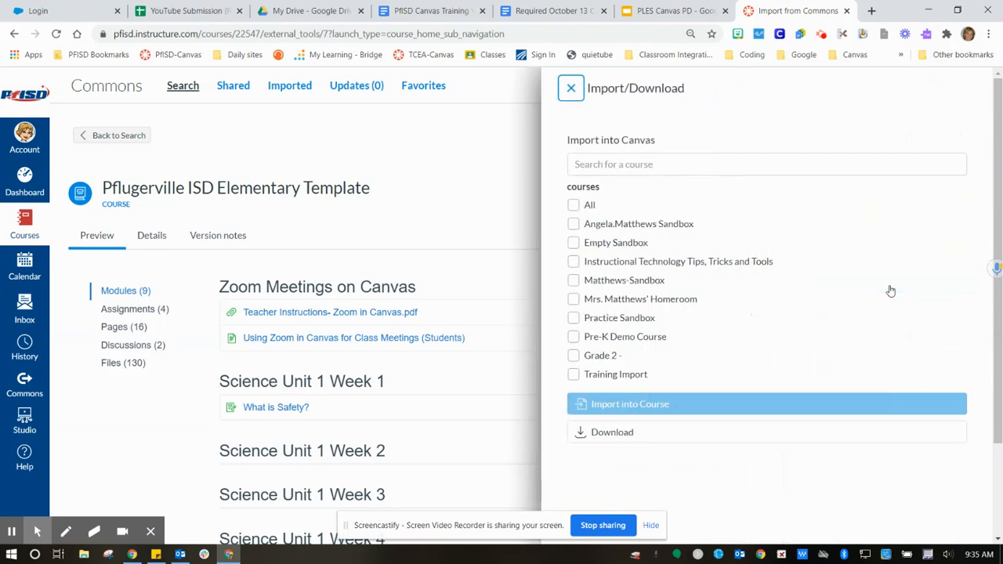
{"action": "left_click", "coordinate": [574, 226]}
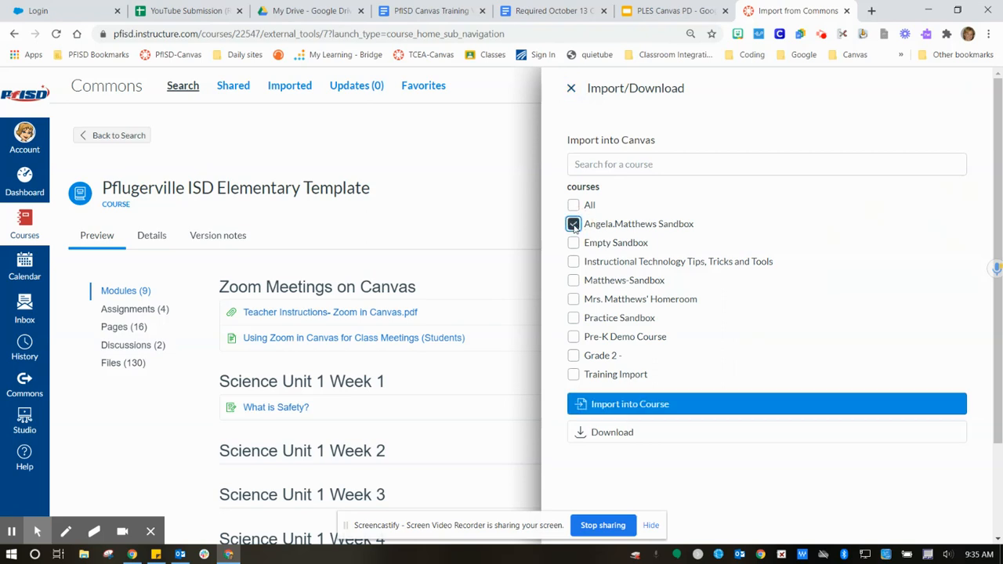
{"action": "left_click", "coordinate": [637, 405]}
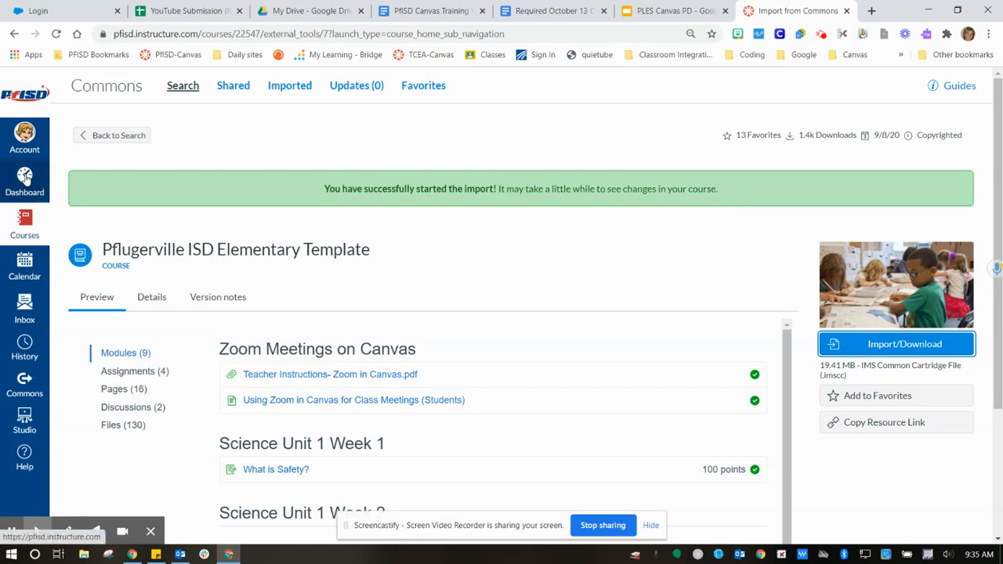
- From the Dashboard, open the sandbox course's Home page showing the imported welcome page
{"action": "left_click", "coordinate": [26, 179]}
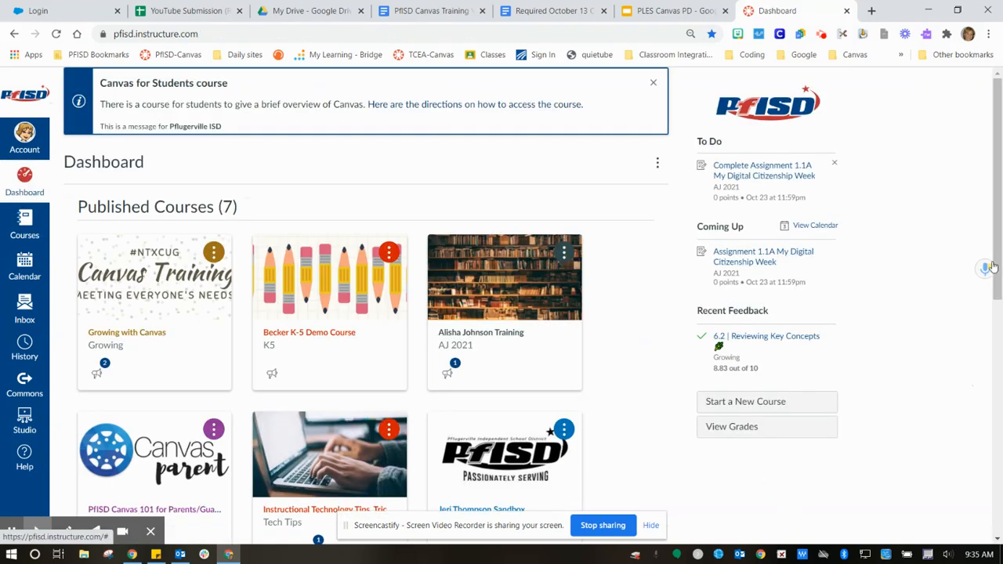
{"action": "left_click_drag", "start_coordinate": [992, 268], "coordinate": [999, 514]}
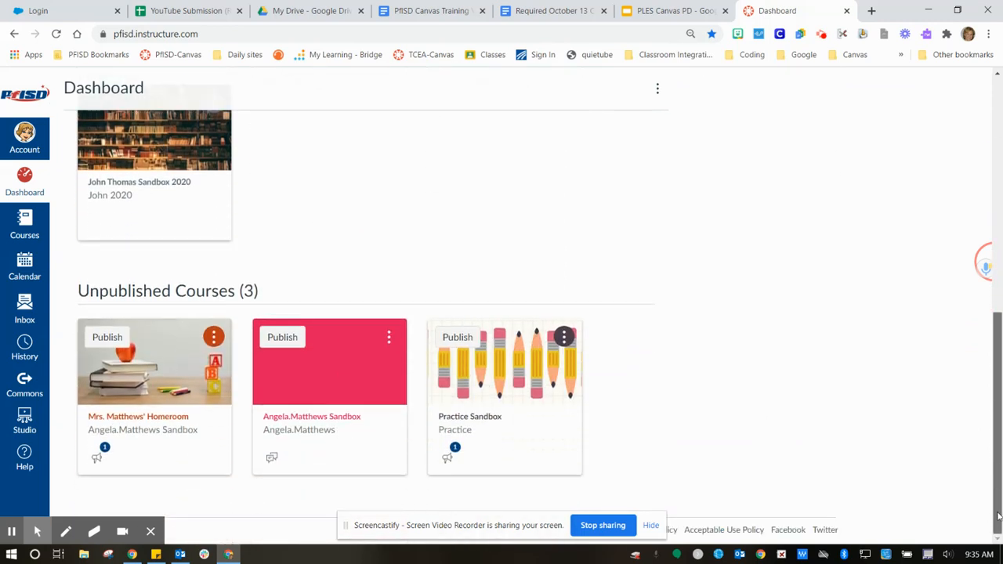
{"action": "left_click", "coordinate": [308, 382]}
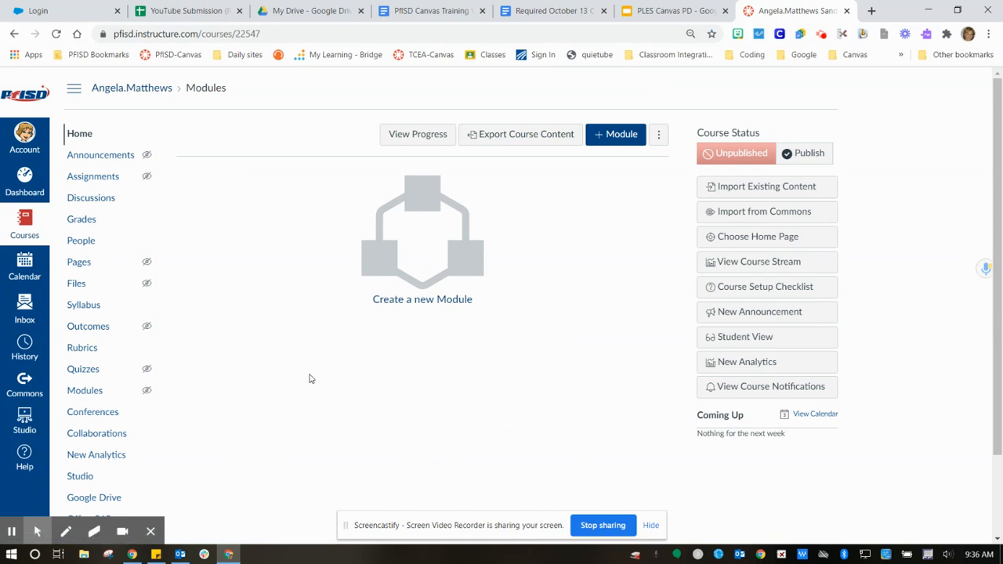
{"action": "left_click", "coordinate": [81, 135]}
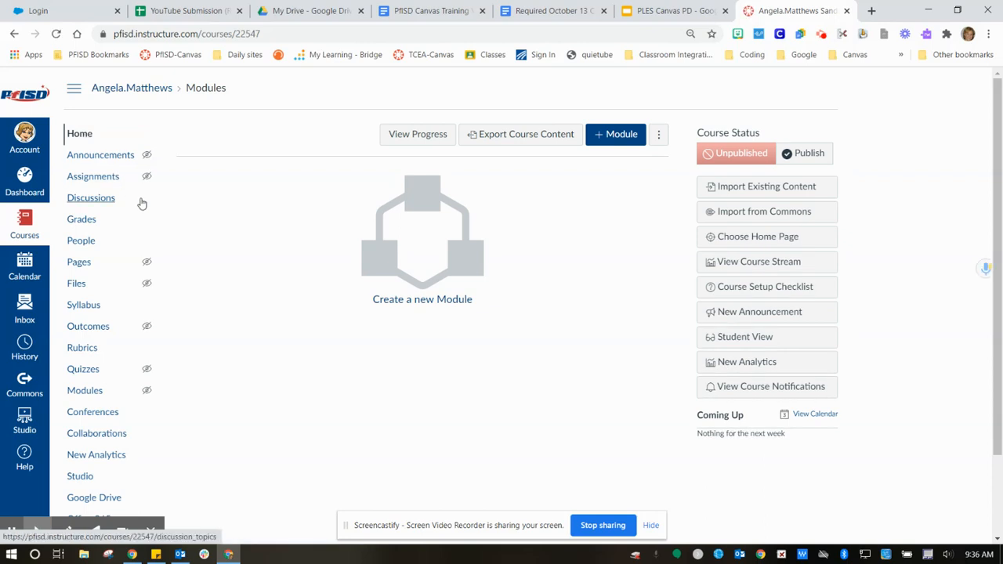
{"action": "left_click", "coordinate": [81, 137]}
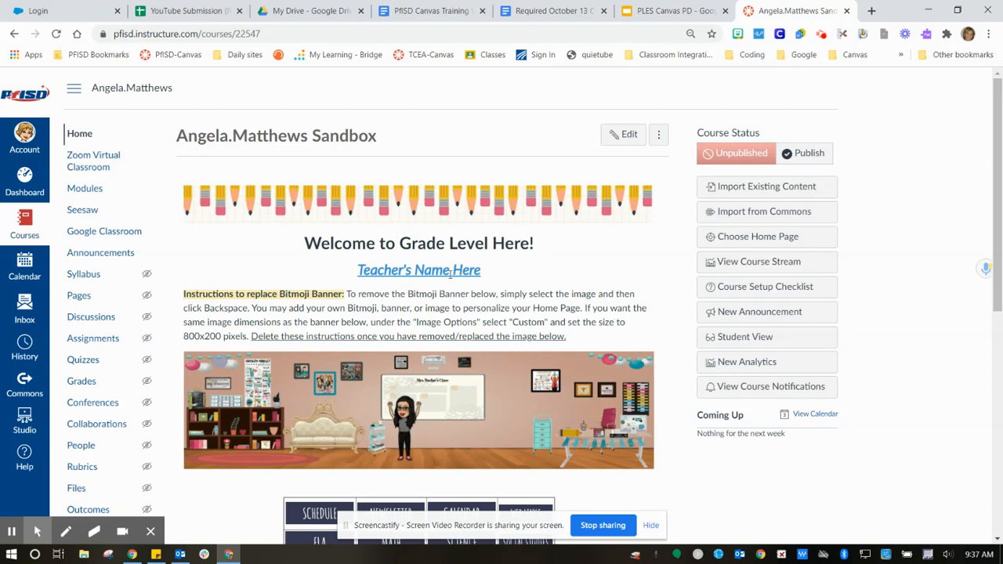
- Edit the welcome page and replace 'Grade Level Here' in the heading with the teacher's class name
{"action": "left_click", "coordinate": [626, 139]}
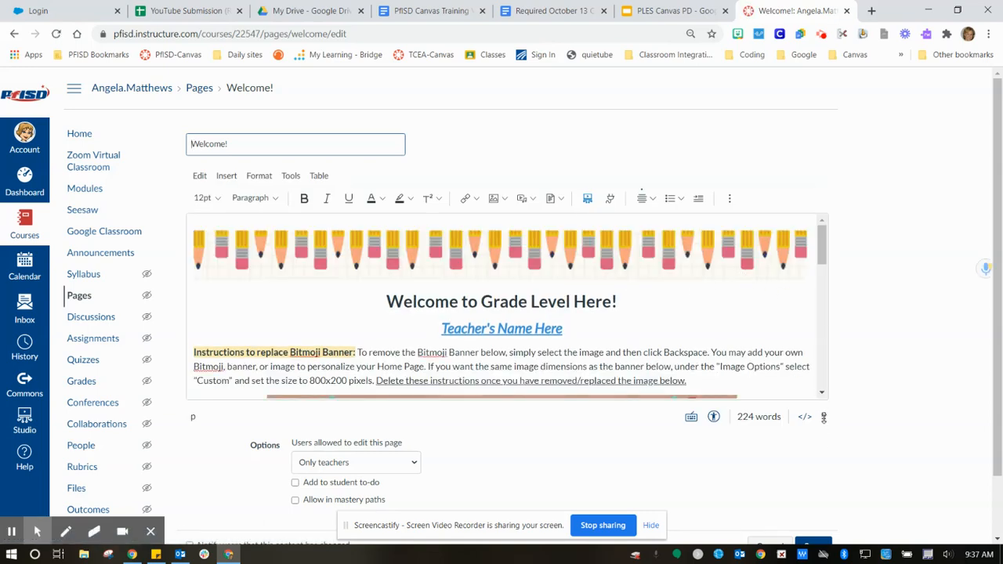
{"action": "left_click_drag", "start_coordinate": [824, 417], "coordinate": [838, 529]}
{"action": "left_click_drag", "start_coordinate": [820, 186], "coordinate": [825, 259]}
{"action": "left_click_drag", "start_coordinate": [822, 217], "coordinate": [822, 137]}
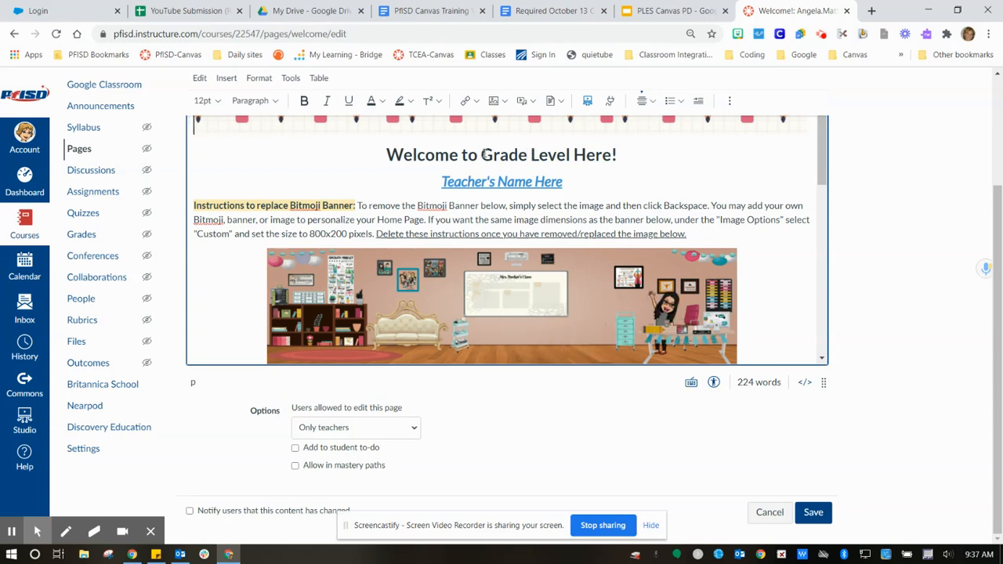
{"action": "left_click_drag", "start_coordinate": [481, 154], "coordinate": [611, 155]}
{"action": "type", "text": "Mrs. M"}
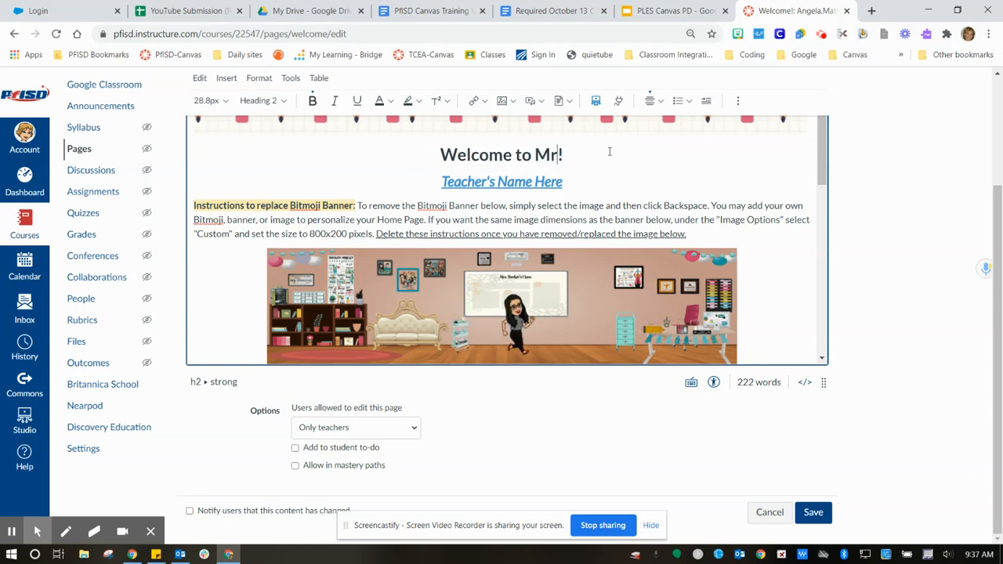
{"action": "type", "text": "atthews"}
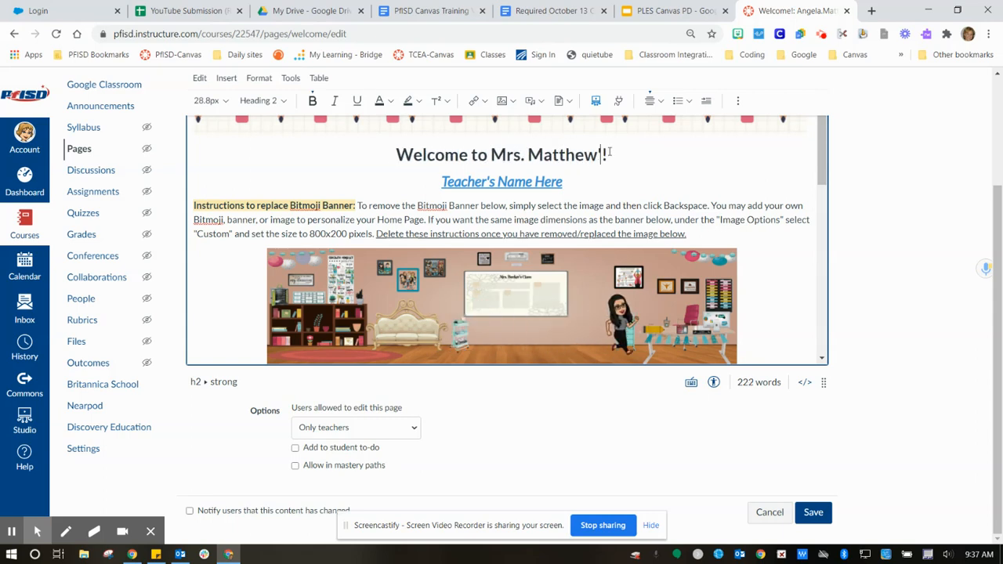
{"action": "type", "text": "' Class"}
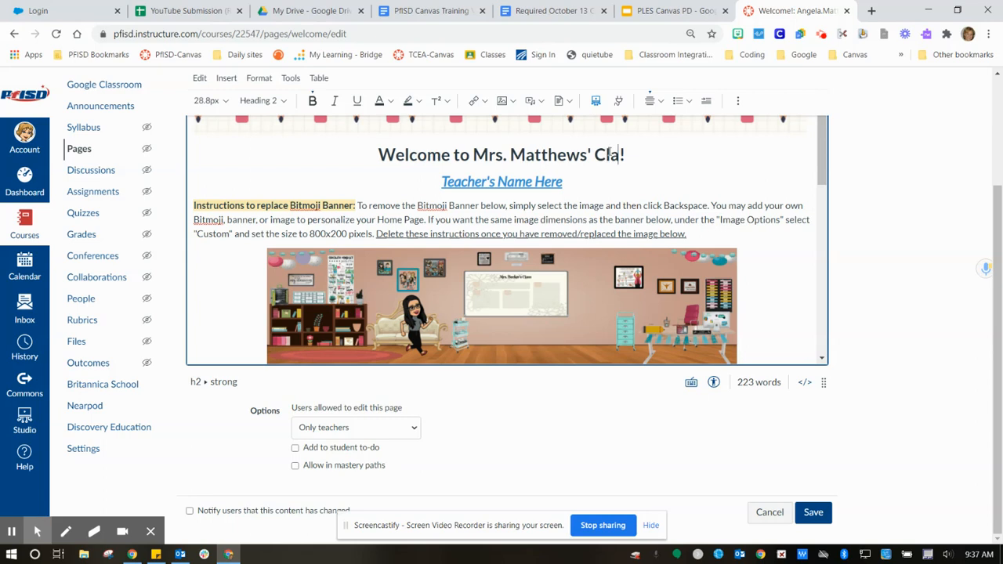
- Delete the 'Teacher's Name Here' placeholder line
{"action": "left_click_drag", "start_coordinate": [565, 182], "coordinate": [437, 183]}
{"action": "key", "text": "BackSpace"}
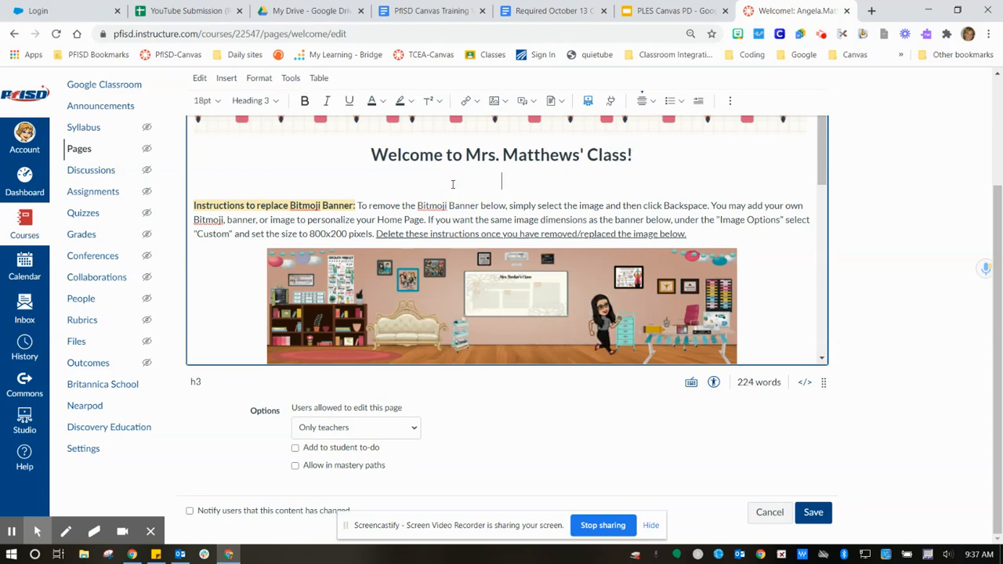
{"action": "left_click", "coordinate": [194, 204]}
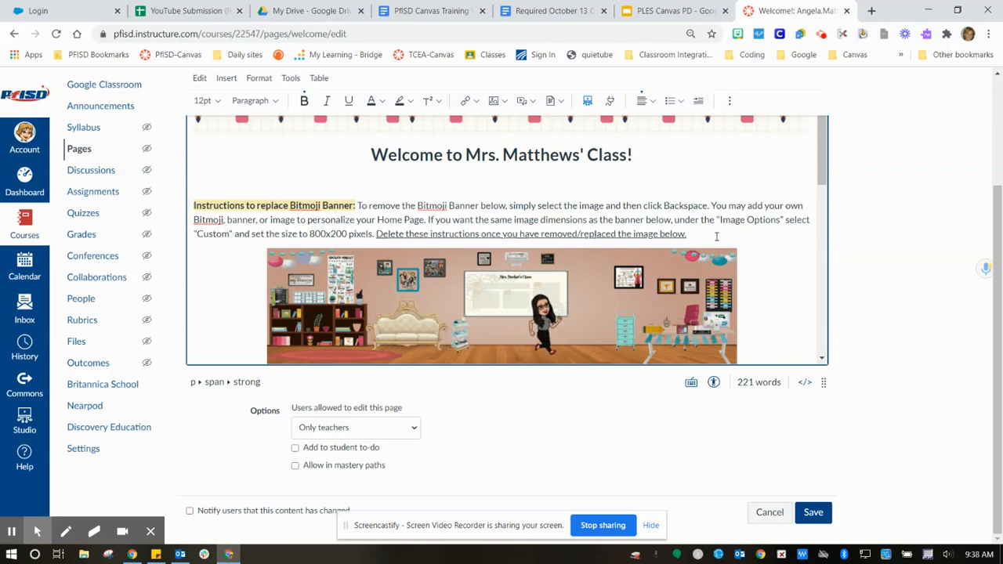
- Delete the banner instructions paragraph and the Bitmoji classroom banner image
{"action": "left_click_drag", "start_coordinate": [689, 234], "coordinate": [192, 197]}
{"action": "key", "text": "BackSpace"}
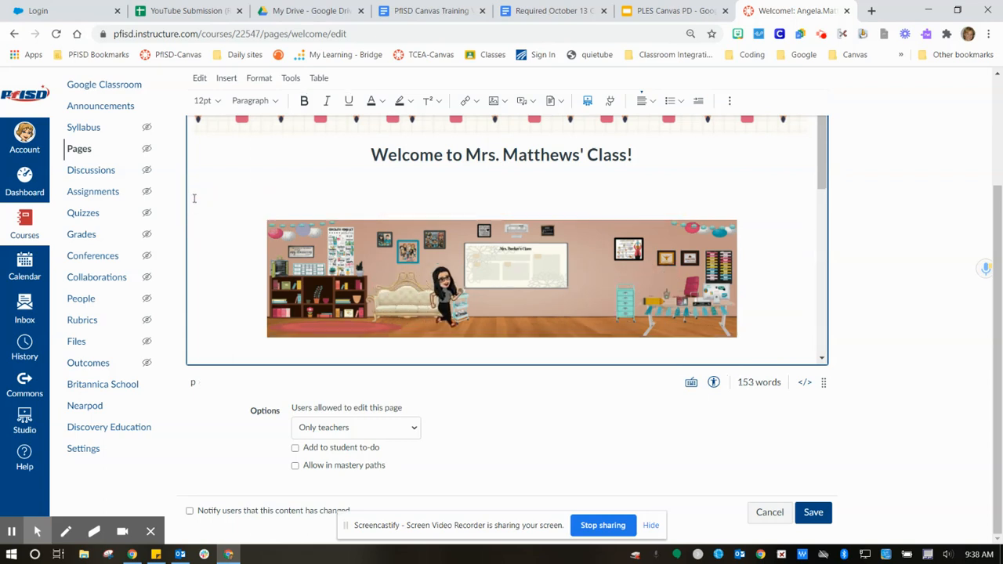
{"action": "left_click", "coordinate": [436, 304]}
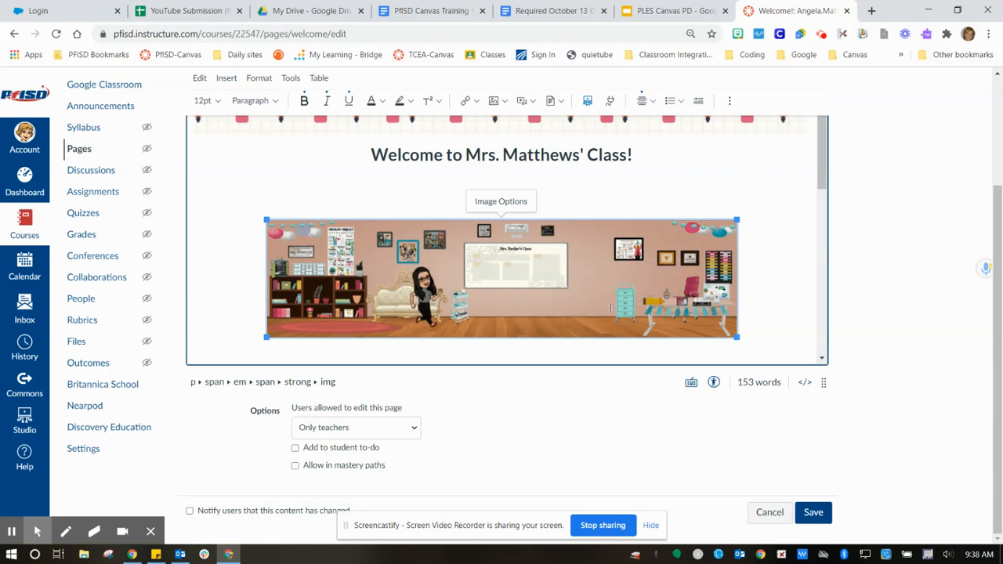
{"action": "key", "text": "Delete"}
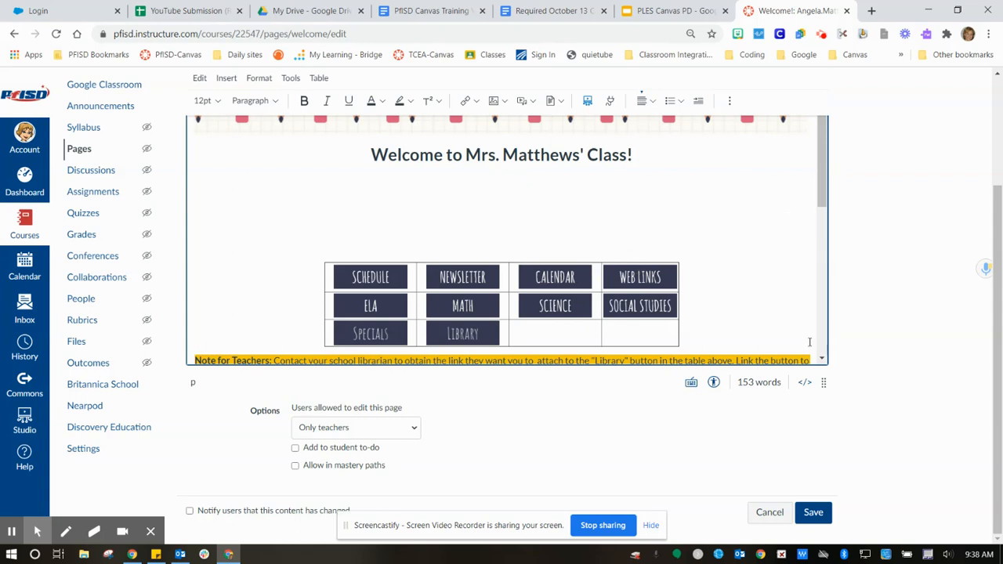
- Insert and centre a Welcome Bitmoji below the heading, then remove it again
{"action": "left_click", "coordinate": [737, 36]}
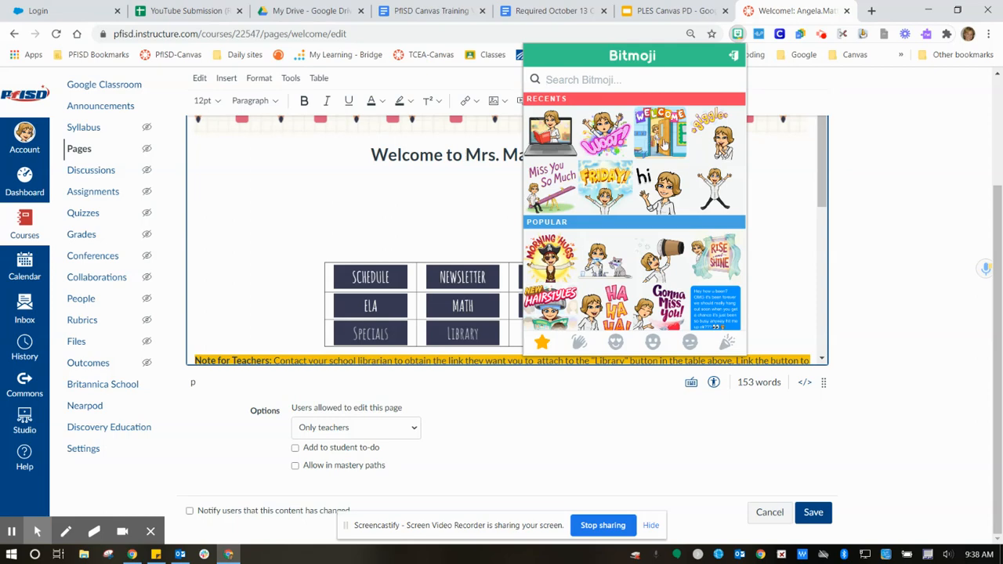
{"action": "left_click_drag", "start_coordinate": [666, 137], "coordinate": [472, 203]}
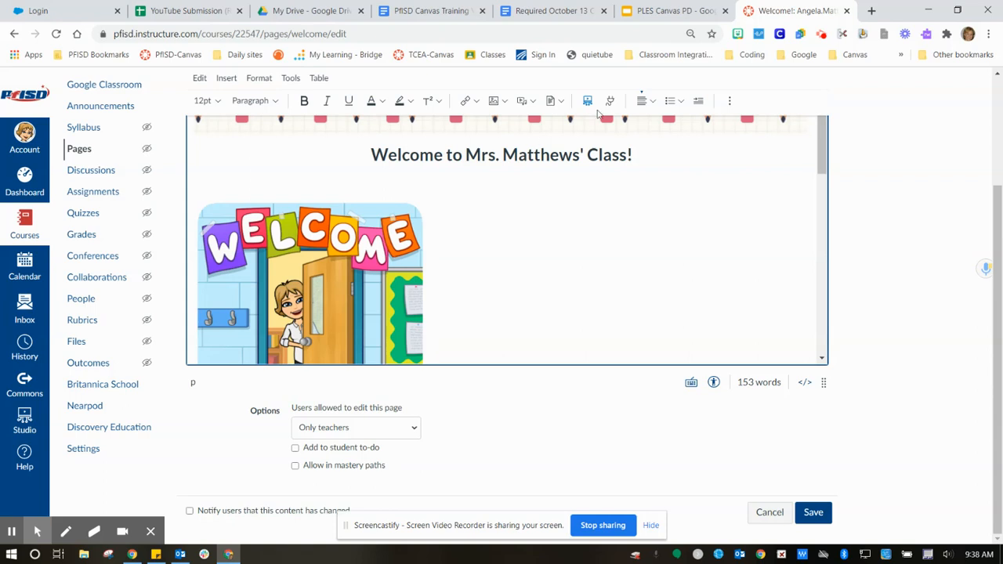
{"action": "left_click", "coordinate": [643, 101]}
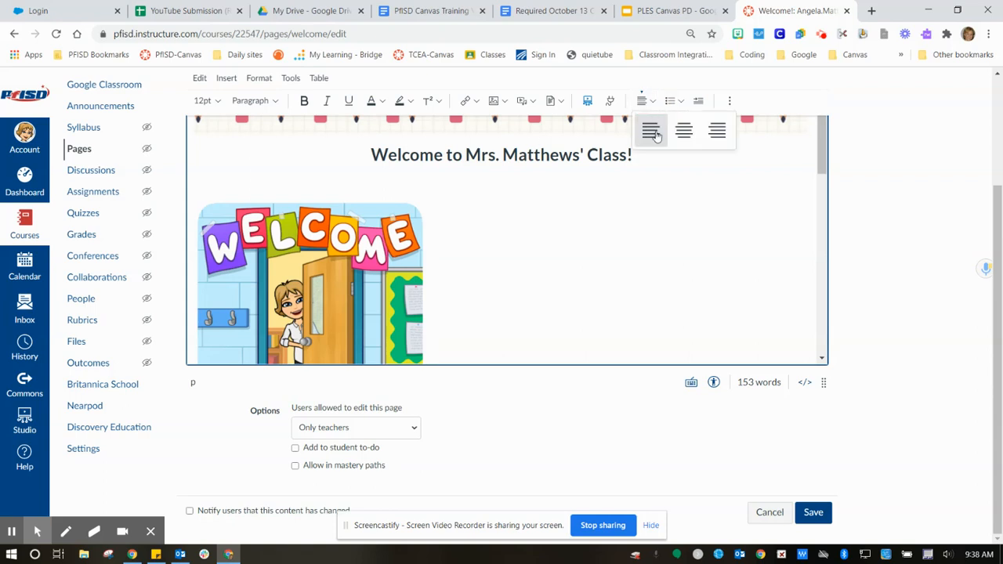
{"action": "left_click", "coordinate": [682, 131]}
{"action": "mouse_move", "coordinate": [826, 165]}
{"action": "left_mouse_down"}
{"action": "mouse_move", "coordinate": [825, 196]}
{"action": "mouse_move", "coordinate": [826, 162]}
{"action": "left_mouse_up"}
{"action": "left_click", "coordinate": [436, 296]}
{"action": "key", "text": "Delete"}
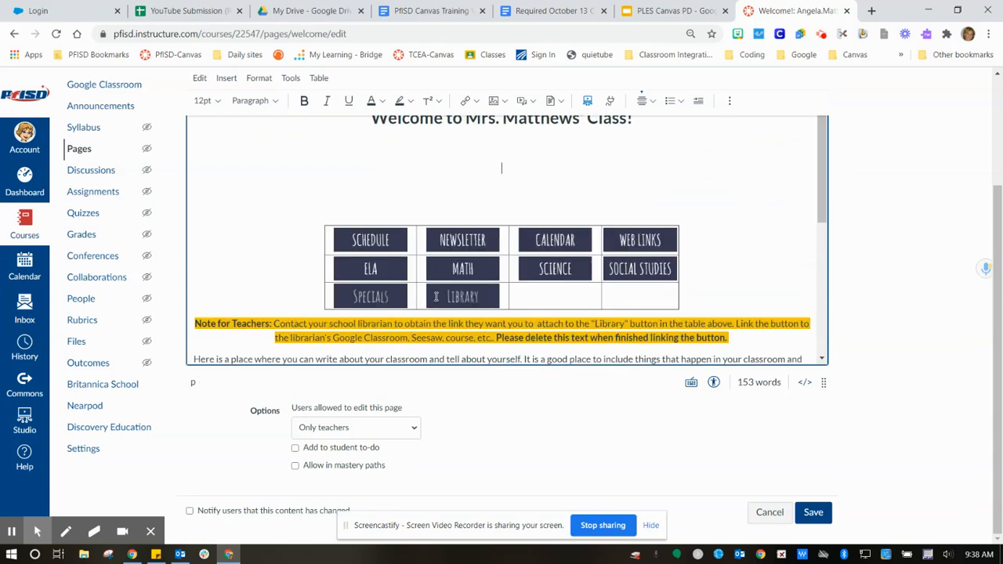
- Insert the apple-on-books Unsplash photo found by searching 'school' below the heading
{"action": "left_click", "coordinate": [496, 101]}
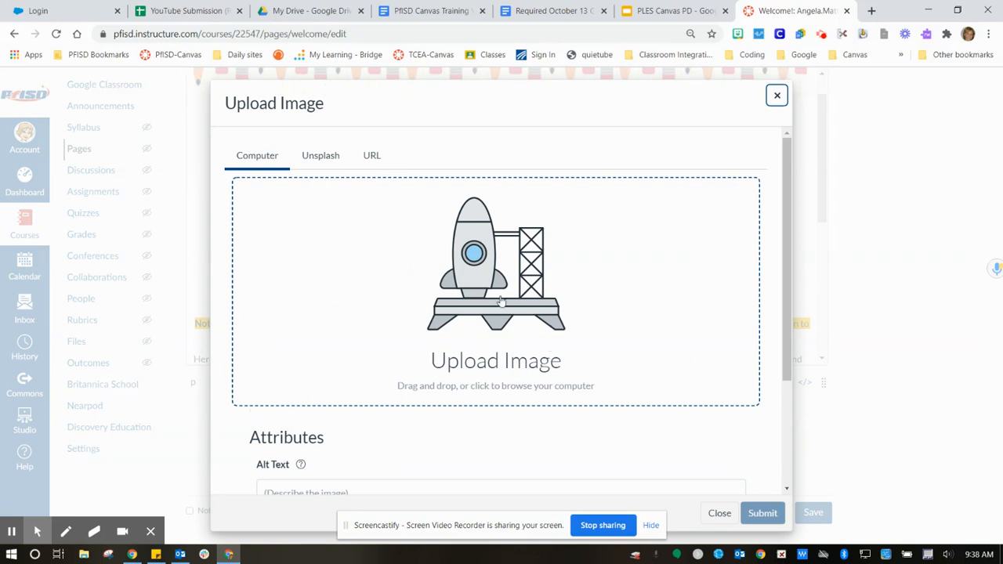
{"action": "left_click", "coordinate": [323, 159]}
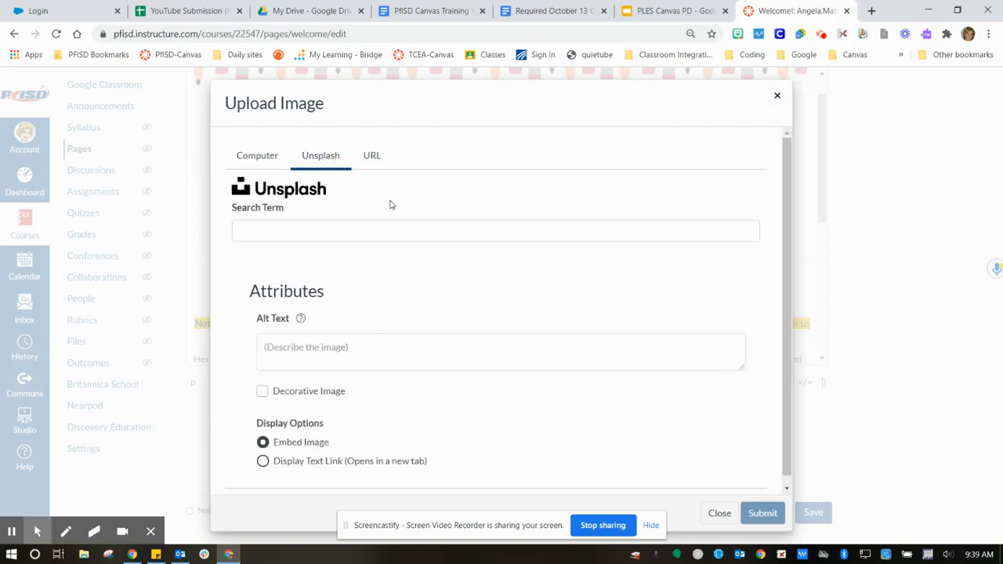
{"action": "left_click", "coordinate": [426, 229]}
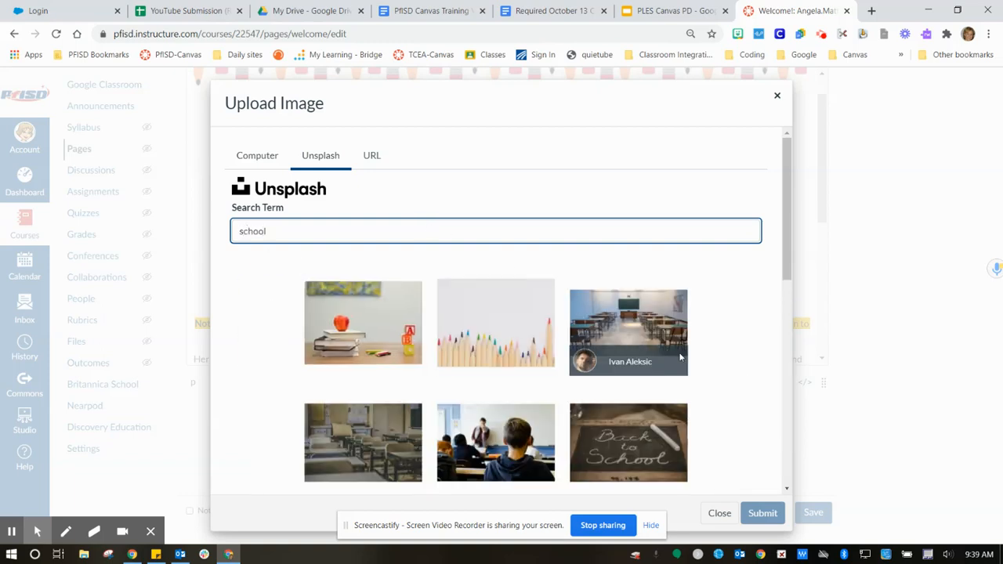
{"action": "mouse_move", "coordinate": [782, 252]}
{"action": "left_mouse_down"}
{"action": "mouse_move", "coordinate": [792, 382]}
{"action": "mouse_move", "coordinate": [734, 425]}
{"action": "mouse_move", "coordinate": [706, 414]}
{"action": "left_mouse_up"}
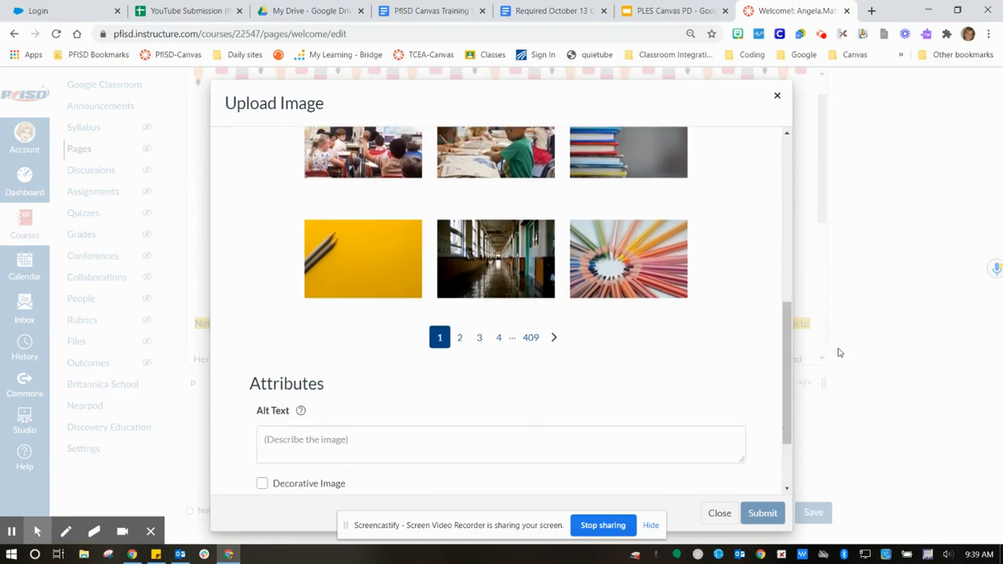
{"action": "left_click_drag", "start_coordinate": [790, 353], "coordinate": [764, 196]}
{"action": "left_click", "coordinate": [344, 291]}
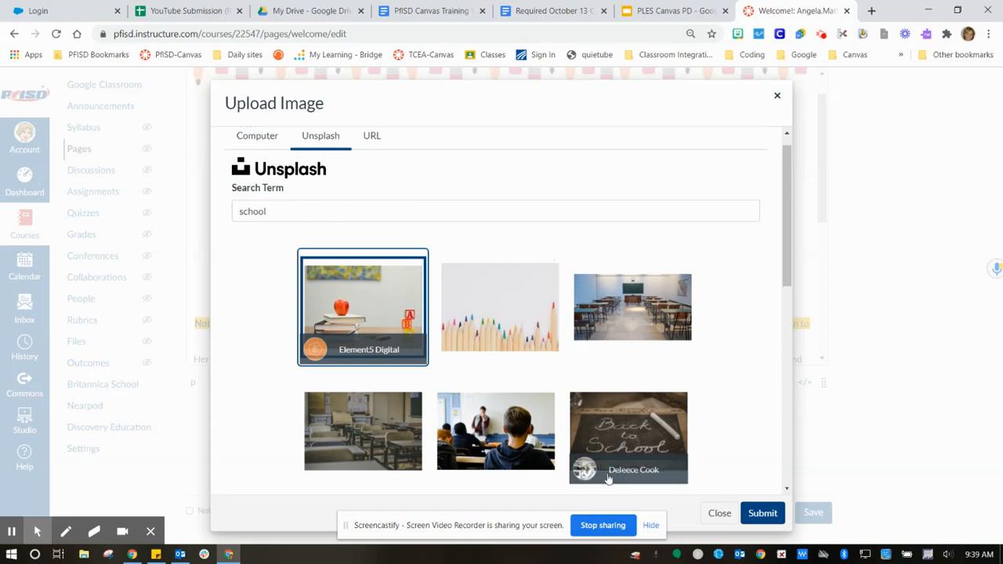
{"action": "left_click", "coordinate": [761, 513]}
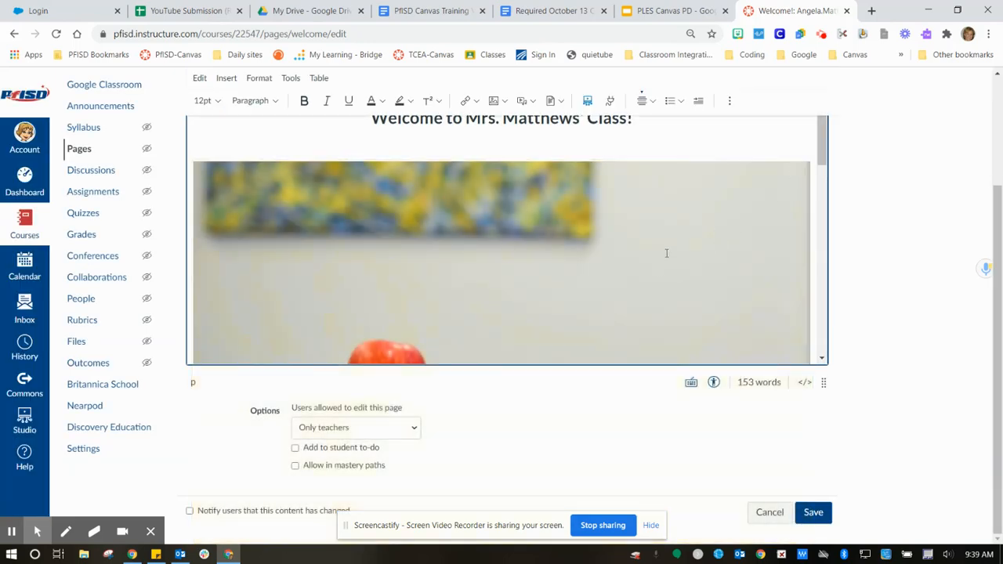
- Shrink the inserted photo to well under half its width
{"action": "left_click", "coordinate": [640, 263]}
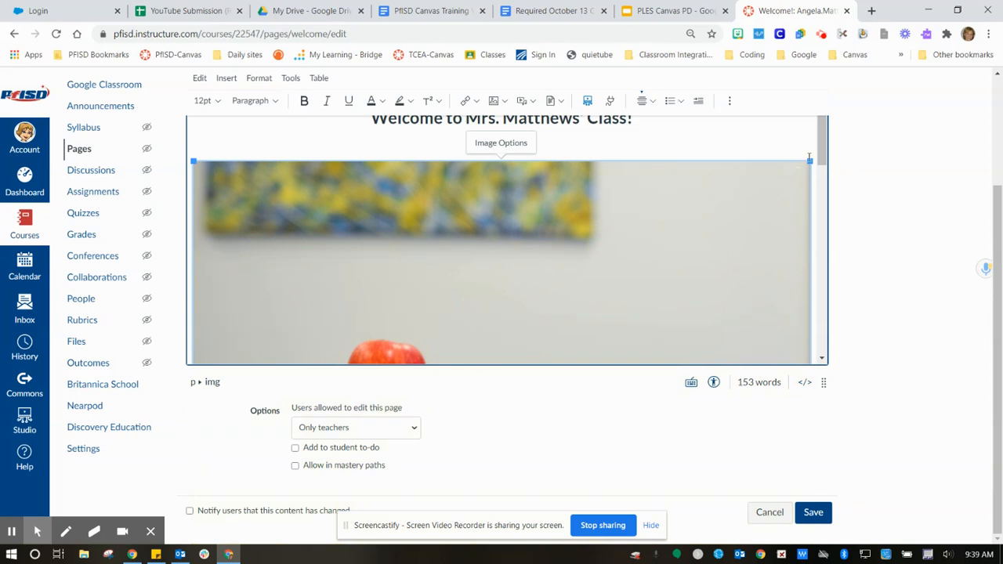
{"action": "left_click_drag", "start_coordinate": [809, 160], "coordinate": [457, 369]}
{"action": "left_click_drag", "start_coordinate": [652, 162], "coordinate": [546, 274]}
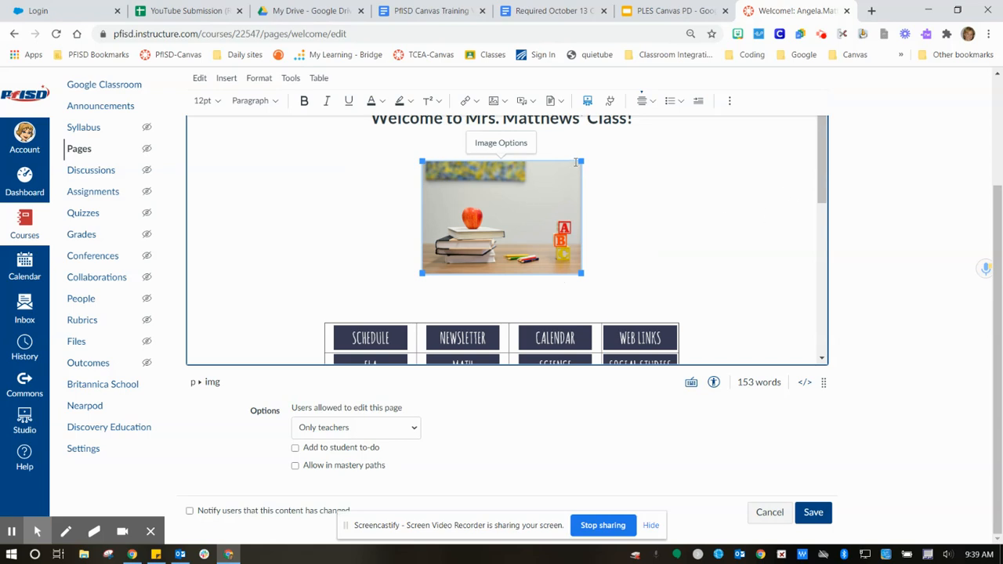
- Enlarge the apple-on-books photo slightly above the button table
{"action": "left_click_drag", "start_coordinate": [580, 163], "coordinate": [600, 156]}
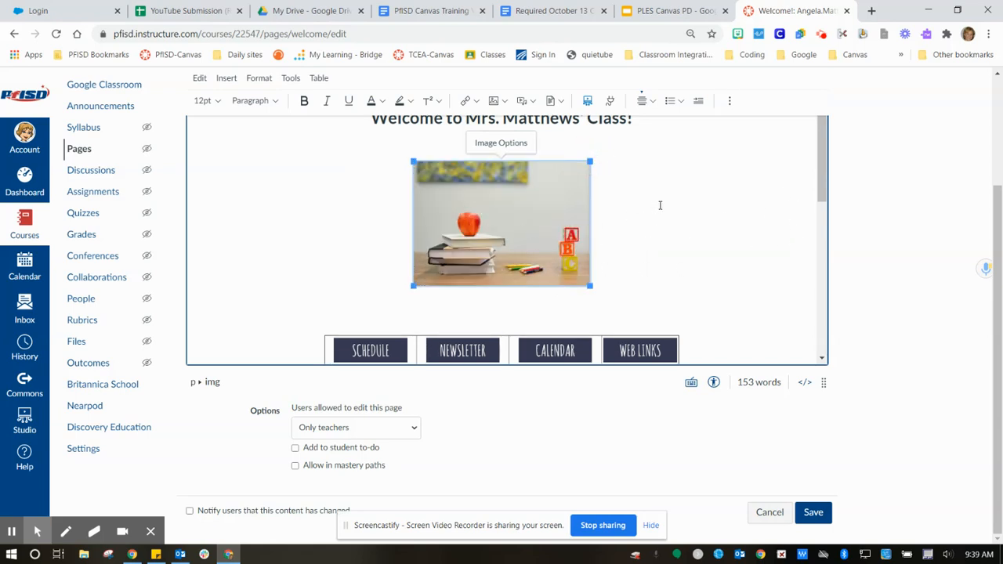
{"action": "left_click_drag", "start_coordinate": [819, 183], "coordinate": [819, 237]}
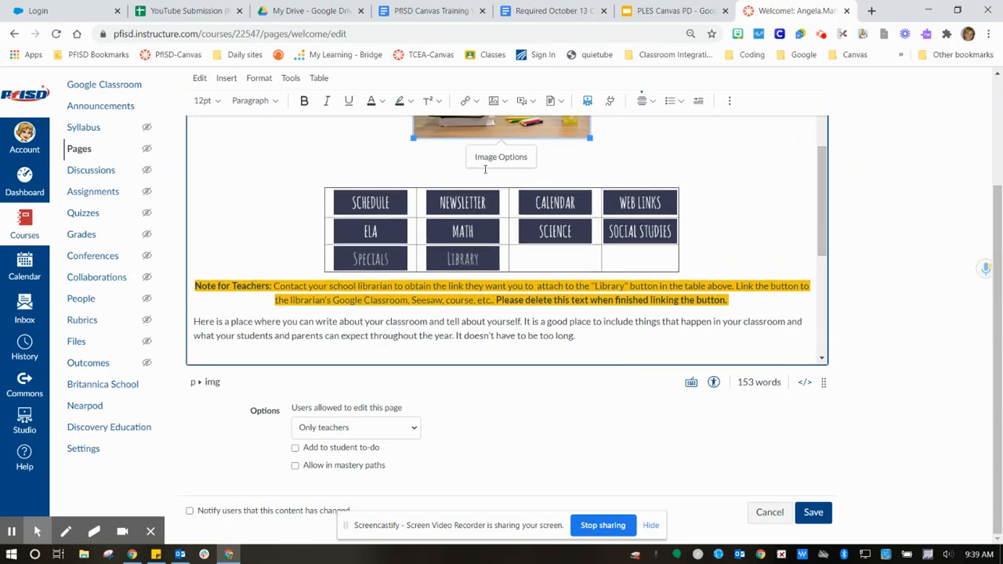
- Add a 'Google Classroom' line below the photo and set it to 18pt
{"action": "left_click", "coordinate": [566, 159]}
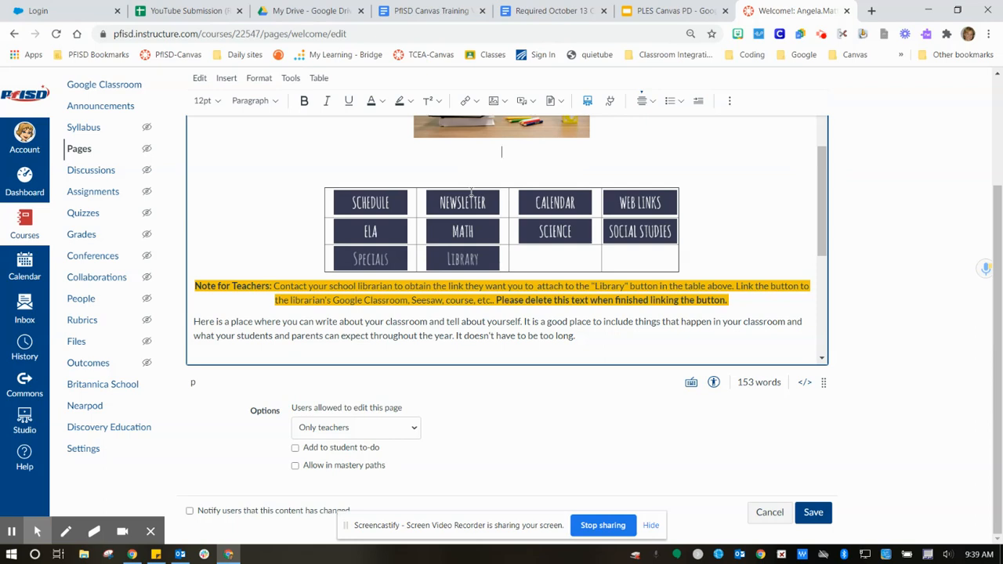
{"action": "type", "text": "Google Classroom"}
{"action": "left_click_drag", "start_coordinate": [465, 152], "coordinate": [540, 152]}
{"action": "left_click", "coordinate": [206, 100]}
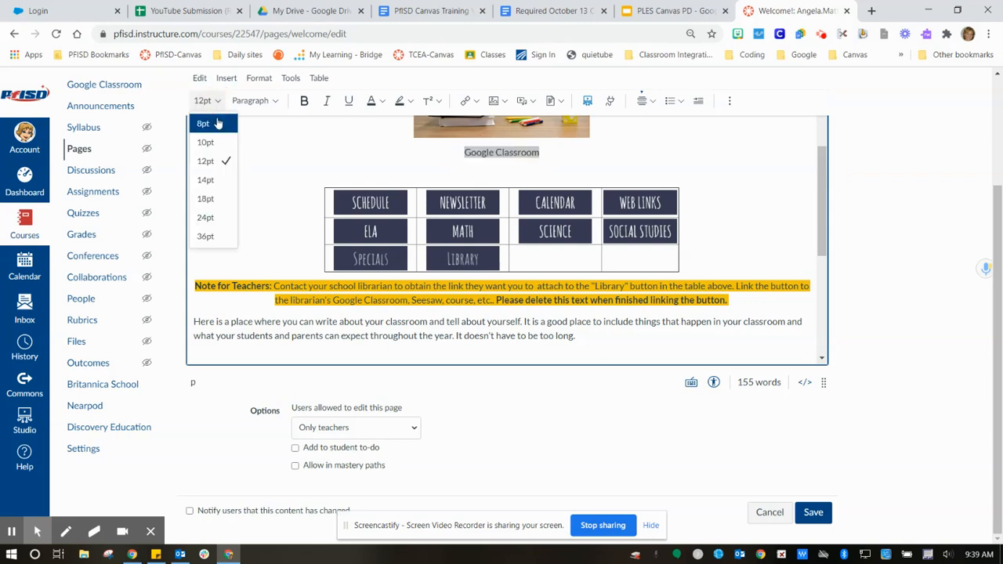
{"action": "left_click", "coordinate": [213, 200]}
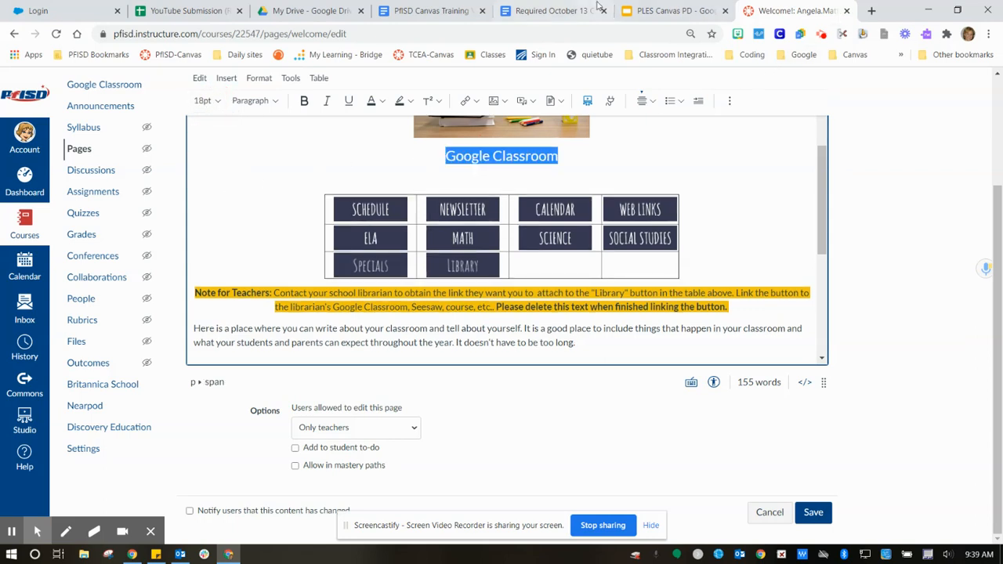
- Copy the NES class page's address from Google Classroom, then return to the Canvas editor
{"action": "left_click", "coordinate": [872, 11]}
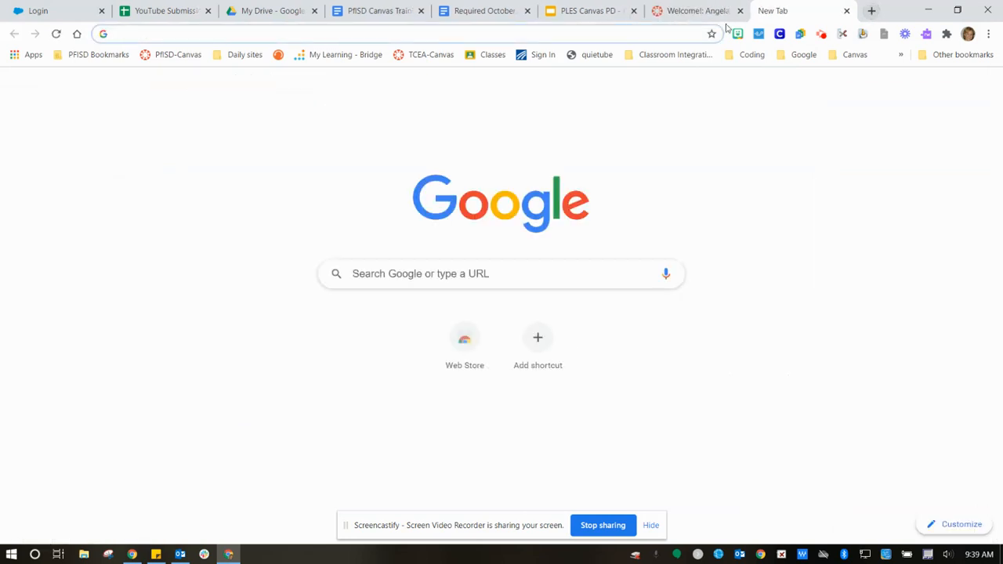
{"action": "left_click", "coordinate": [493, 55]}
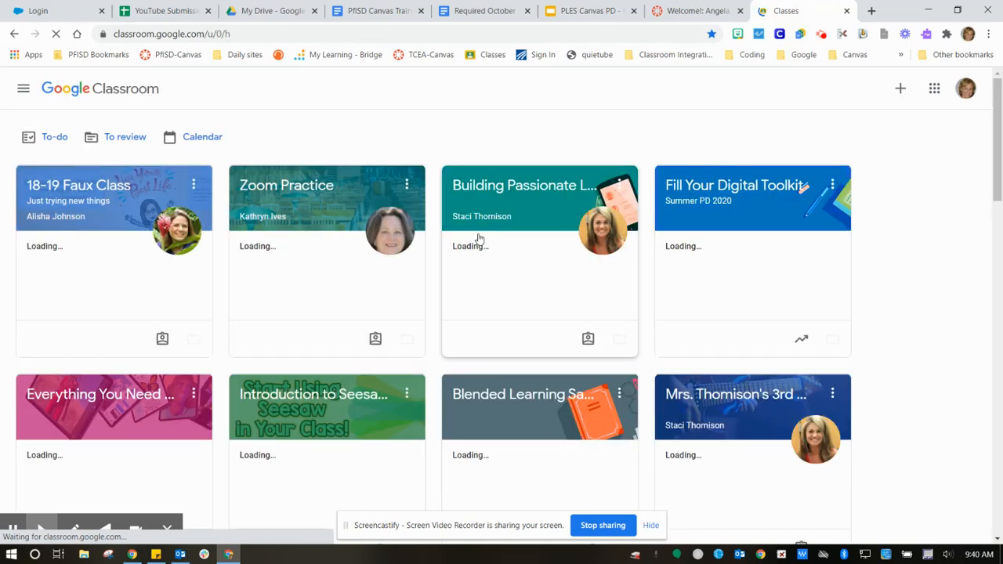
{"action": "scroll", "coordinate": [479, 239], "scroll_direction": "down", "scroll_amount": 4}
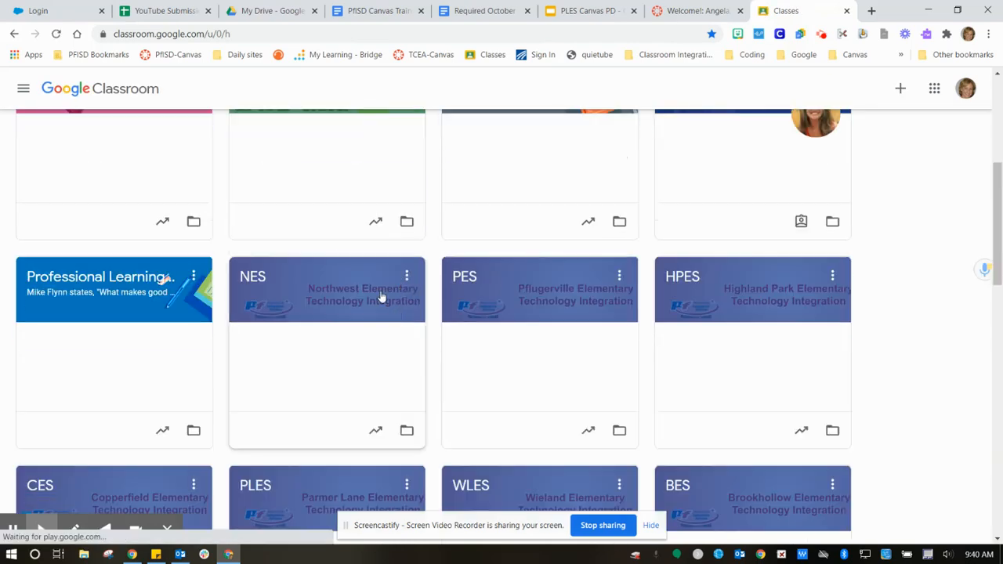
{"action": "left_click", "coordinate": [255, 280]}
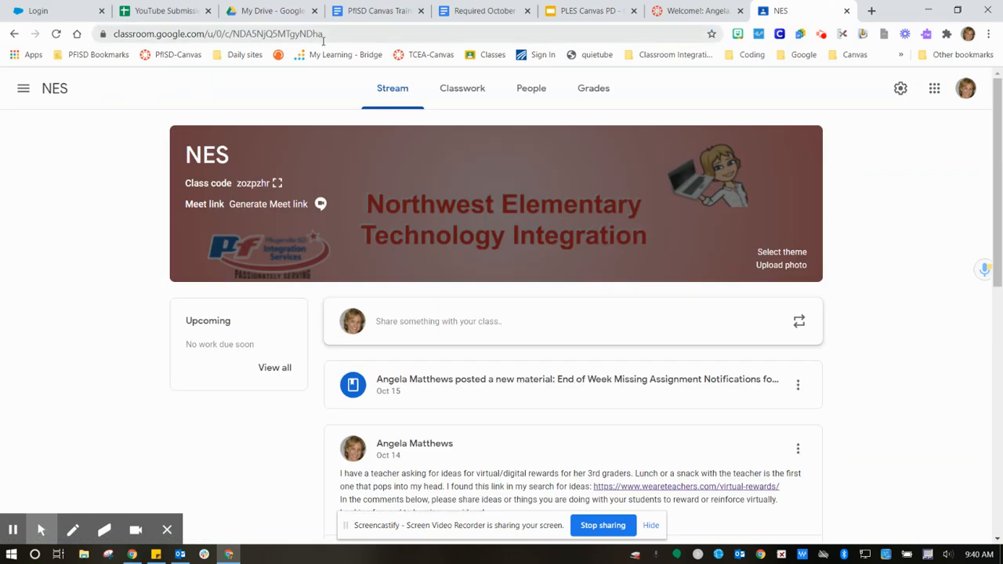
{"action": "left_click_drag", "start_coordinate": [324, 34], "coordinate": [114, 39]}
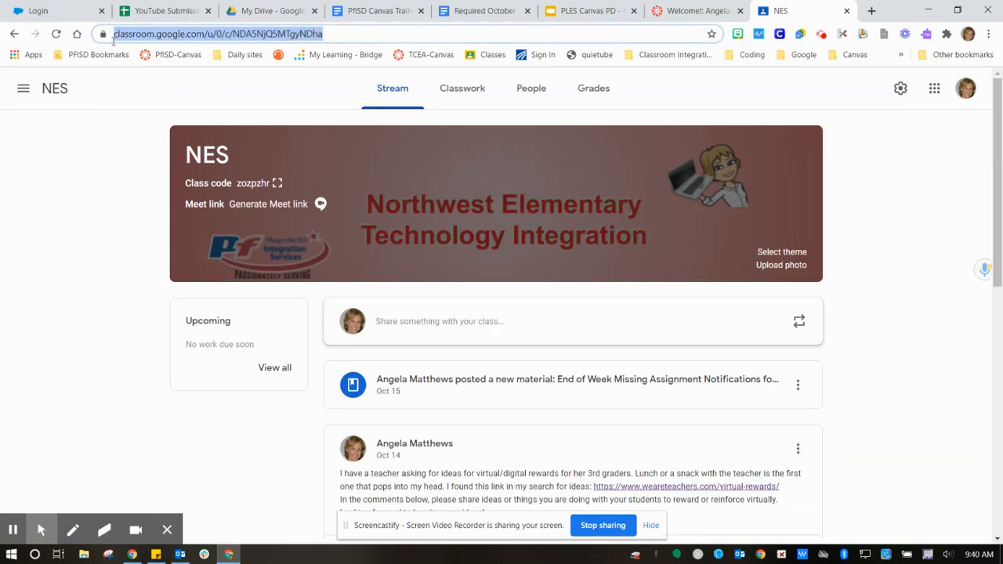
{"action": "right_click", "coordinate": [149, 36]}
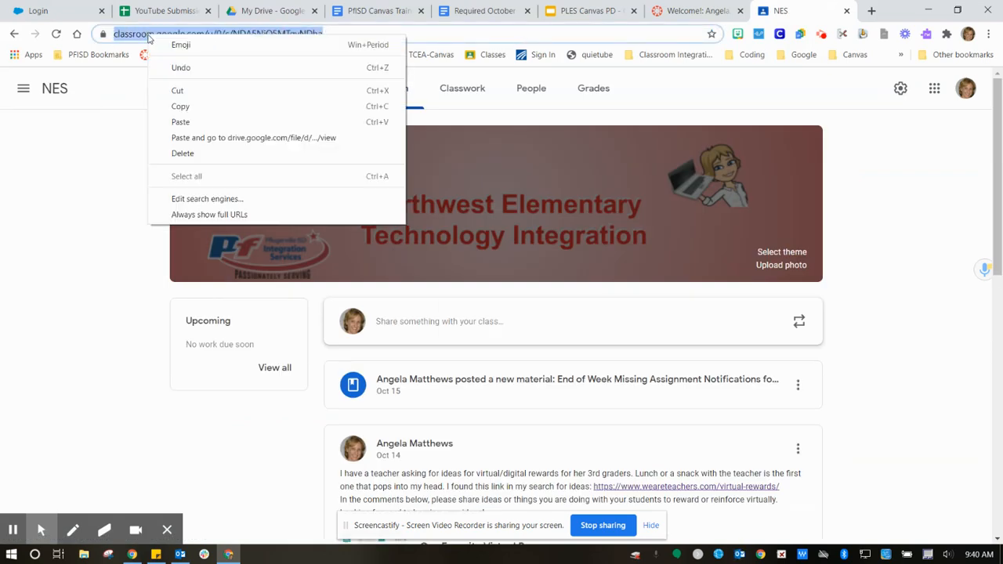
{"action": "left_click", "coordinate": [157, 106]}
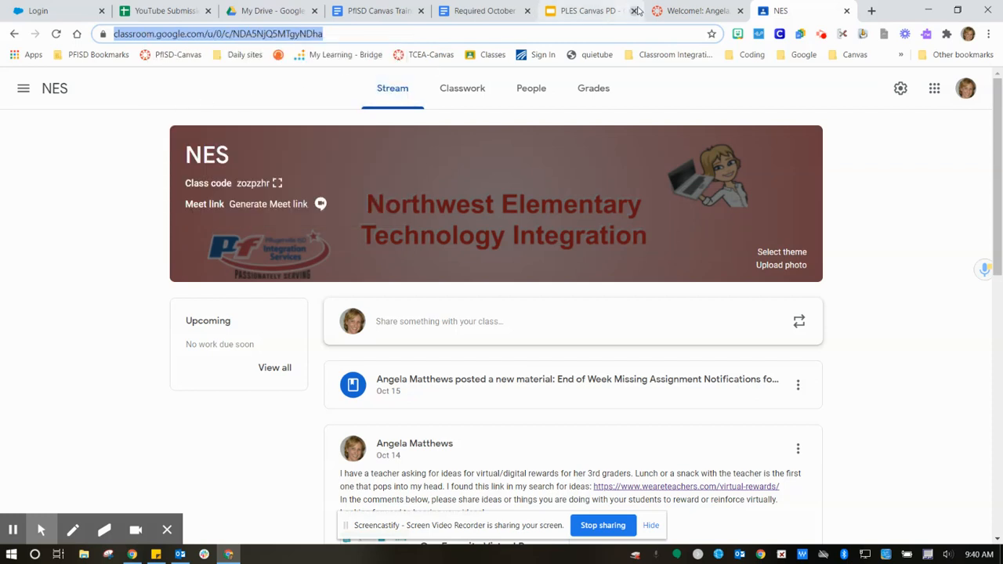
{"action": "left_click", "coordinate": [681, 15]}
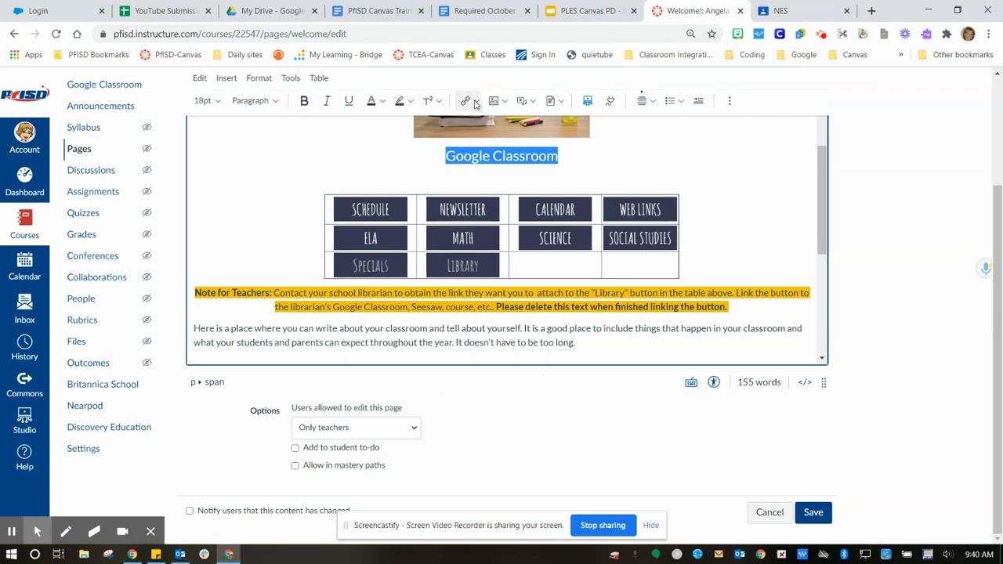
- Link the 'Google Classroom' text under the welcome image to the NES class page address
{"action": "left_click", "coordinate": [475, 103]}
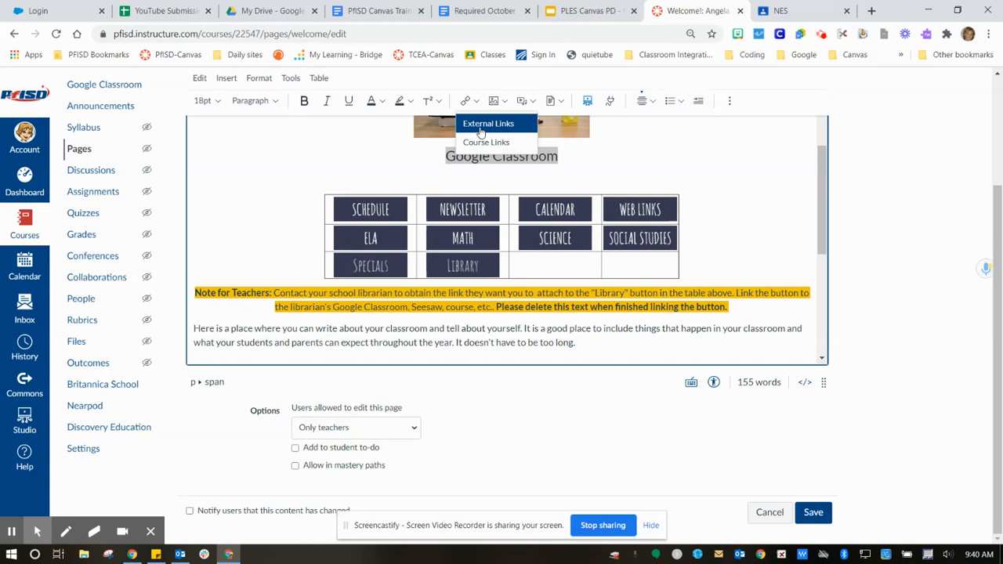
{"action": "left_click", "coordinate": [480, 126]}
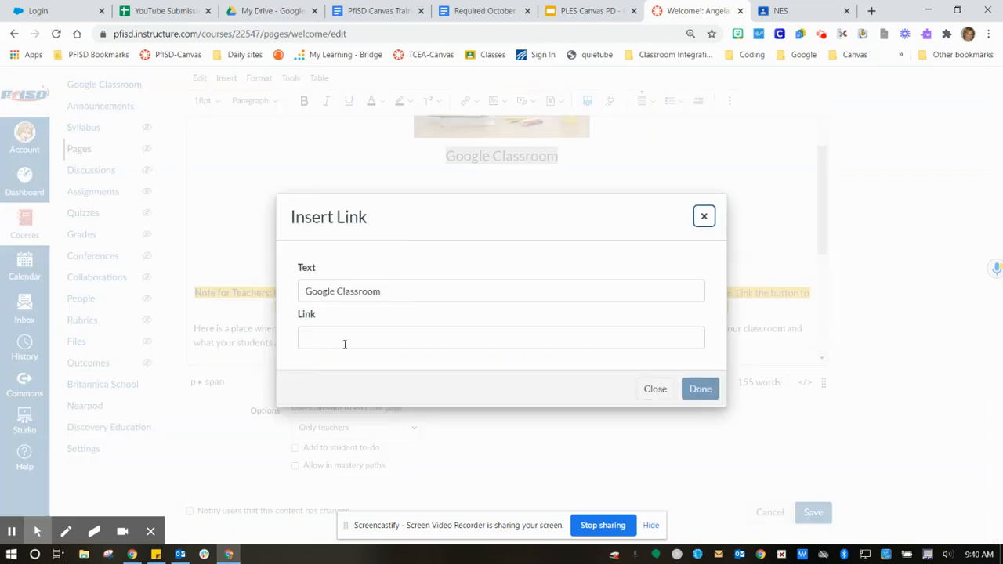
{"action": "right_click", "coordinate": [341, 340]}
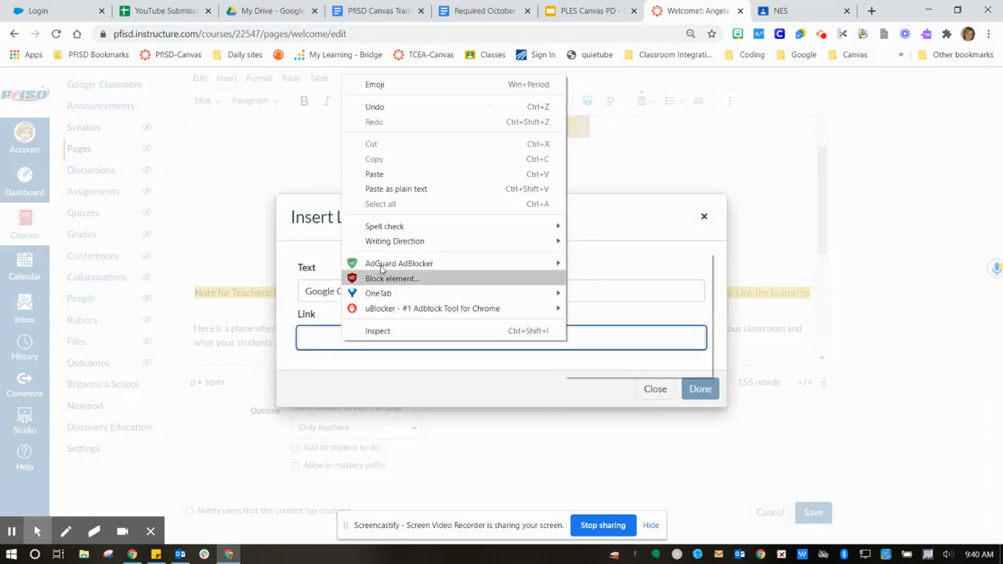
{"action": "left_click", "coordinate": [375, 174]}
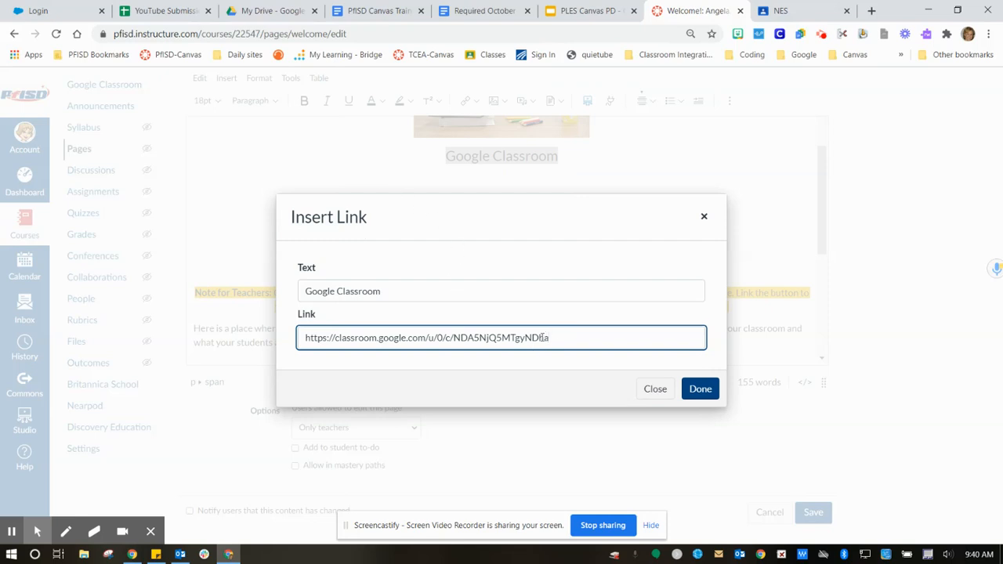
{"action": "left_click", "coordinate": [699, 388]}
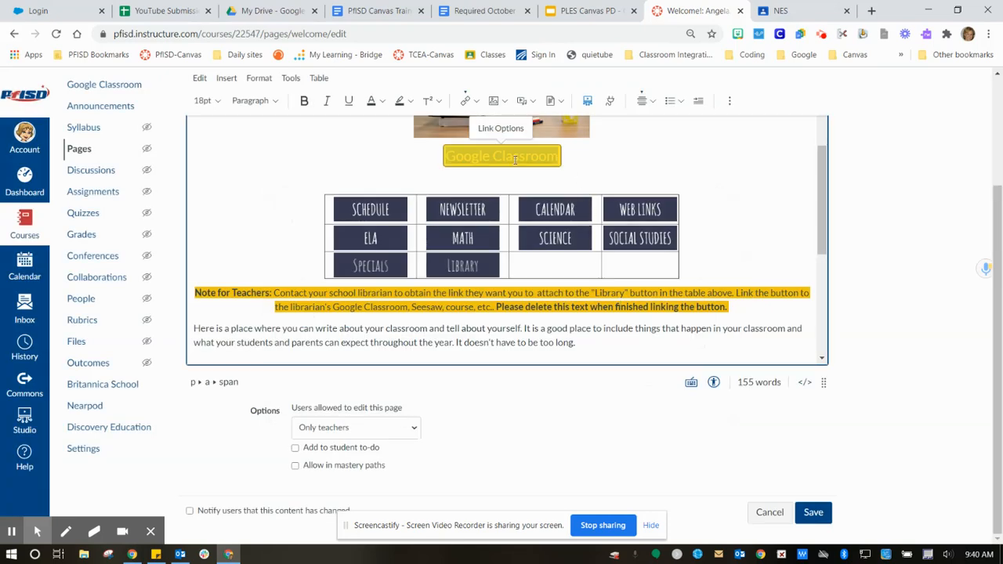
{"action": "left_click", "coordinate": [448, 160]}
{"action": "triple_click", "coordinate": [449, 163]}
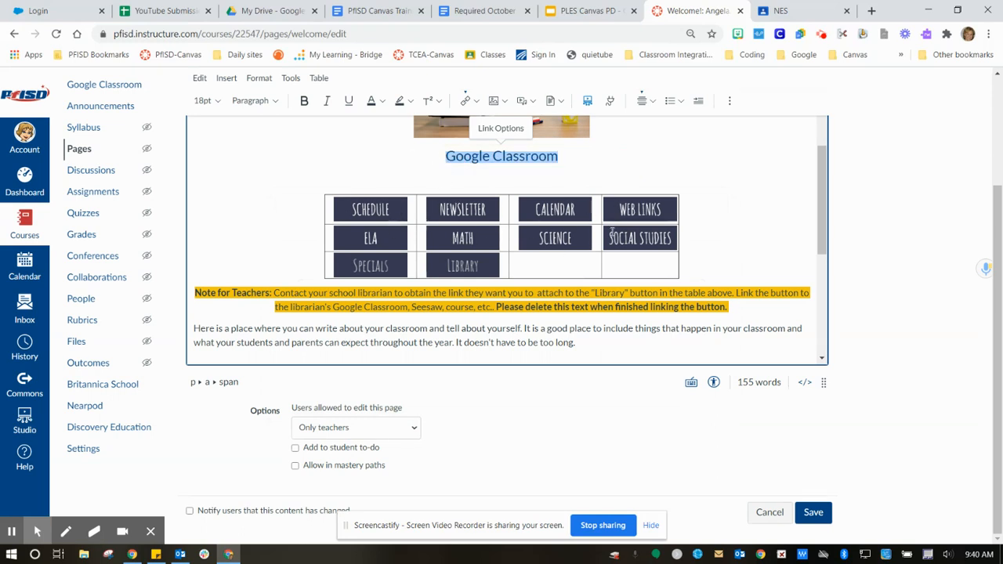
{"action": "left_click", "coordinate": [497, 185]}
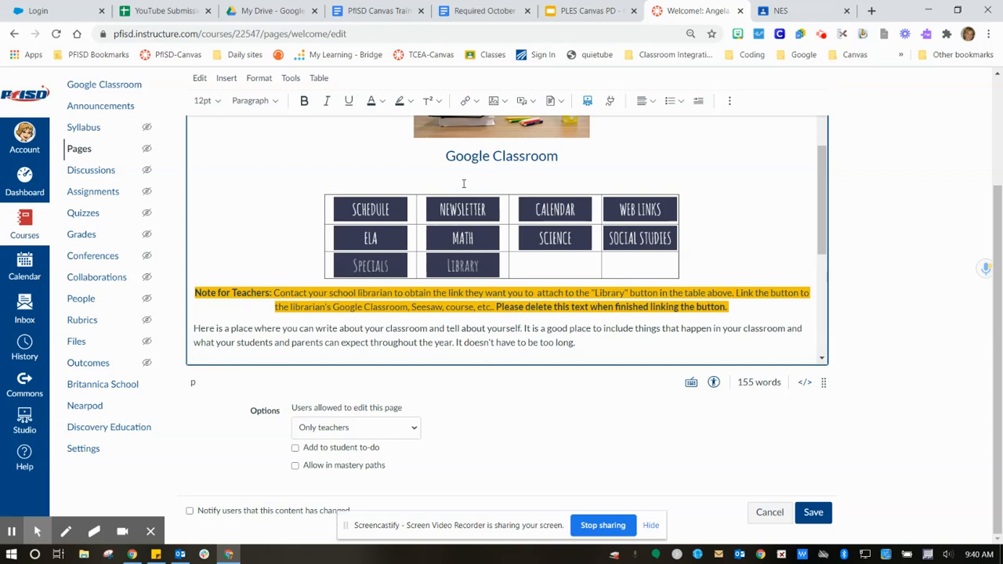
- Add a centred line reading 'Table is under construction' above the table
{"action": "left_click", "coordinate": [652, 101]}
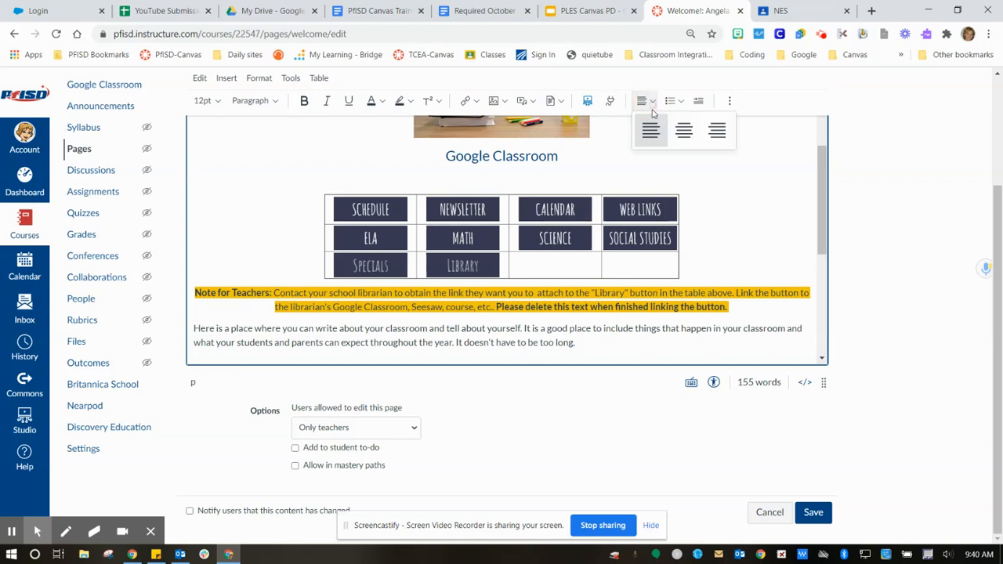
{"action": "left_click", "coordinate": [684, 134]}
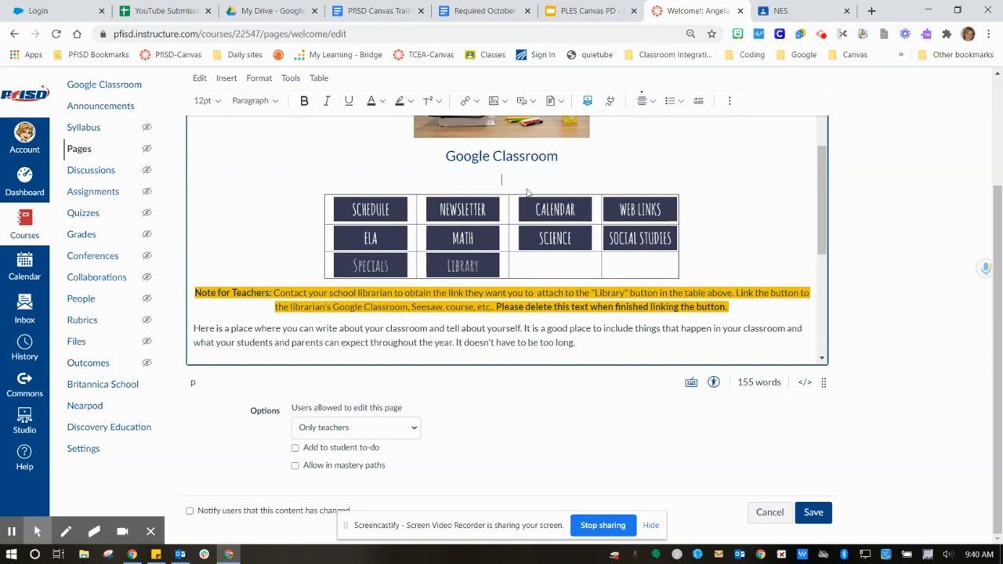
{"action": "type", "text": "Table is under construction"}
- Make the 'Table is under construction' line red at 14pt
{"action": "left_click_drag", "start_coordinate": [560, 179], "coordinate": [445, 180]}
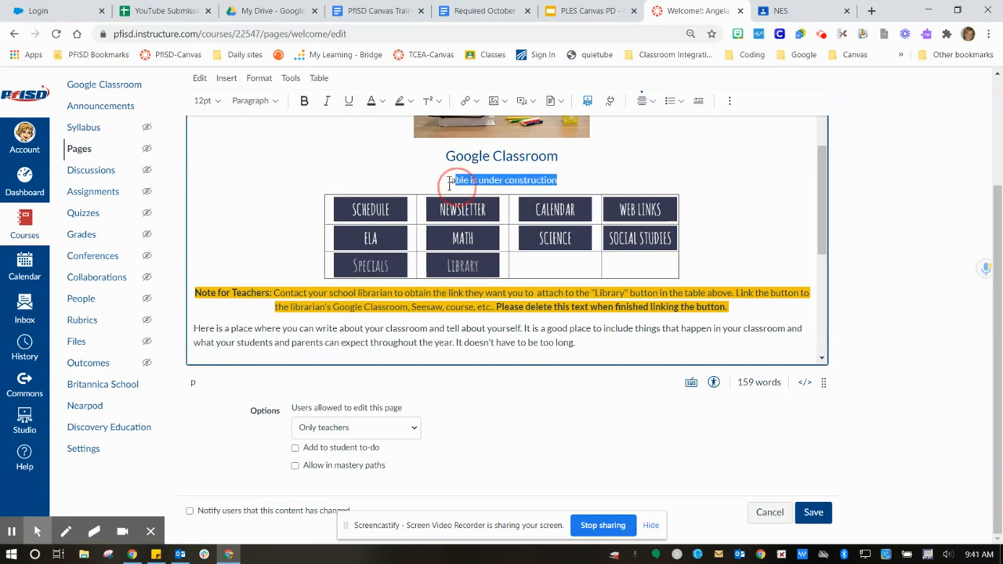
{"action": "left_click", "coordinate": [374, 103]}
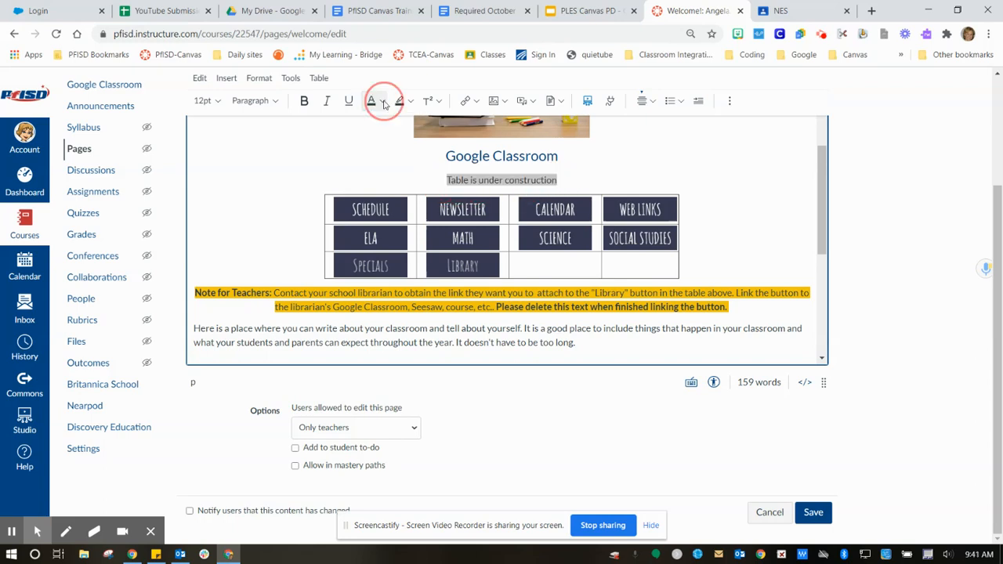
{"action": "left_click", "coordinate": [384, 102]}
{"action": "left_click", "coordinate": [410, 141]}
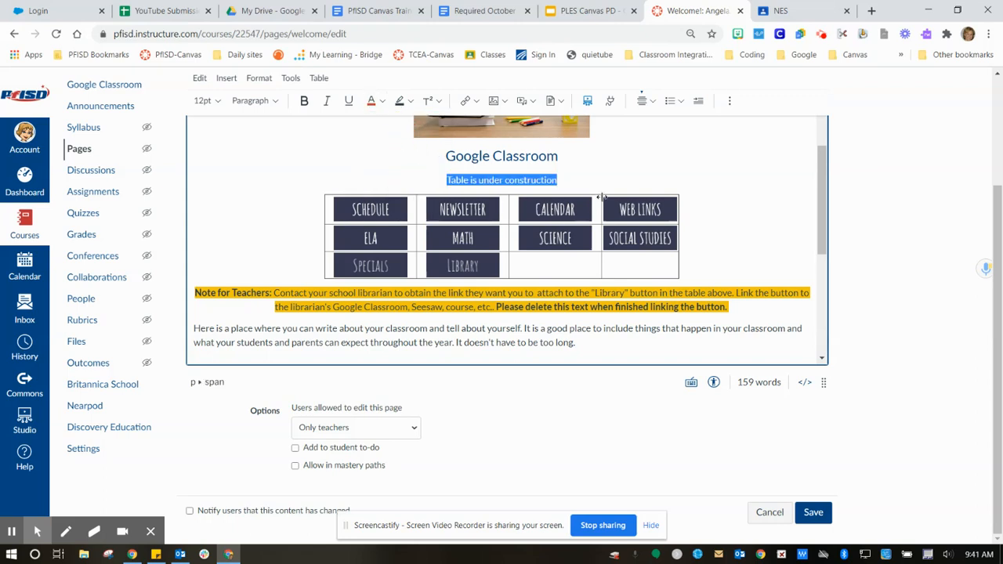
{"action": "left_click", "coordinate": [208, 100]}
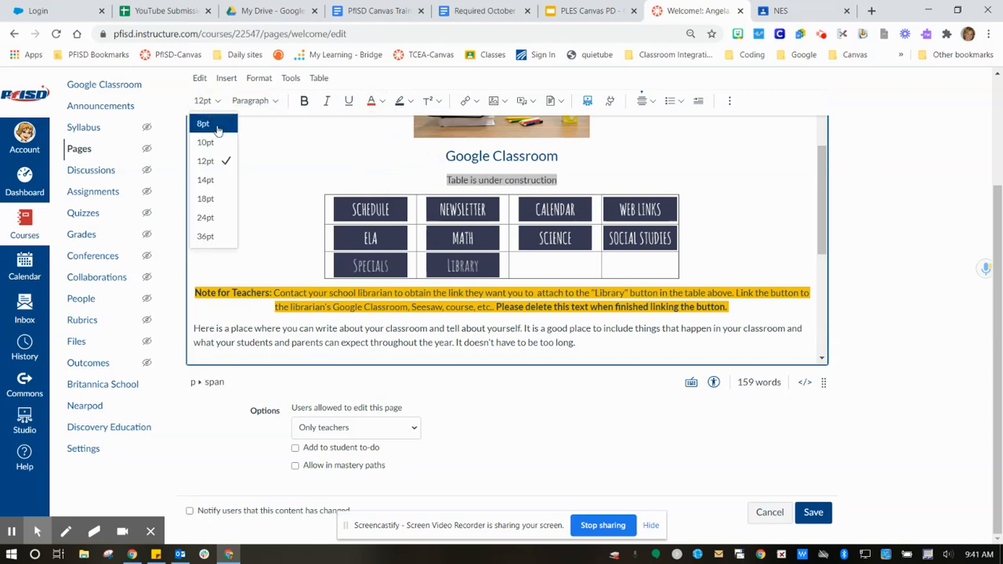
{"action": "left_click", "coordinate": [205, 181]}
{"action": "left_click", "coordinate": [721, 268]}
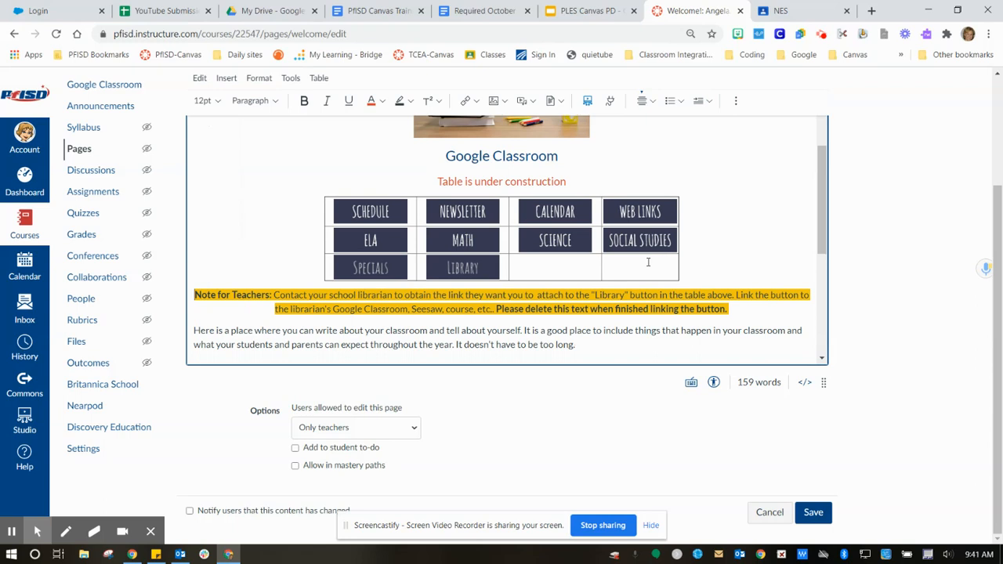
- Delete the yellow teacher note and the placeholder classroom paragraph below the button table
{"action": "left_click_drag", "start_coordinate": [822, 244], "coordinate": [822, 280]}
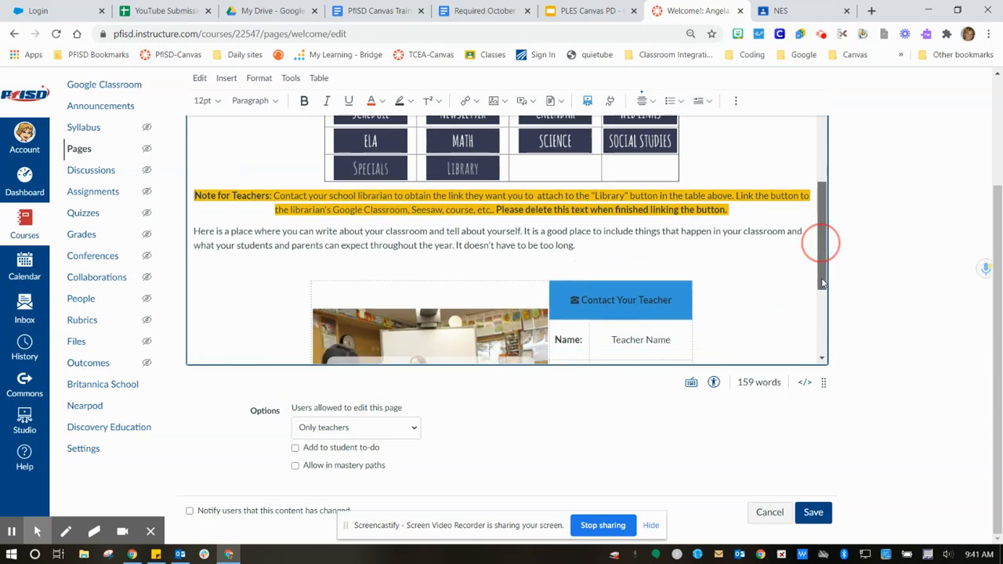
{"action": "left_click", "coordinate": [196, 192]}
{"action": "left_click", "coordinate": [196, 192]}
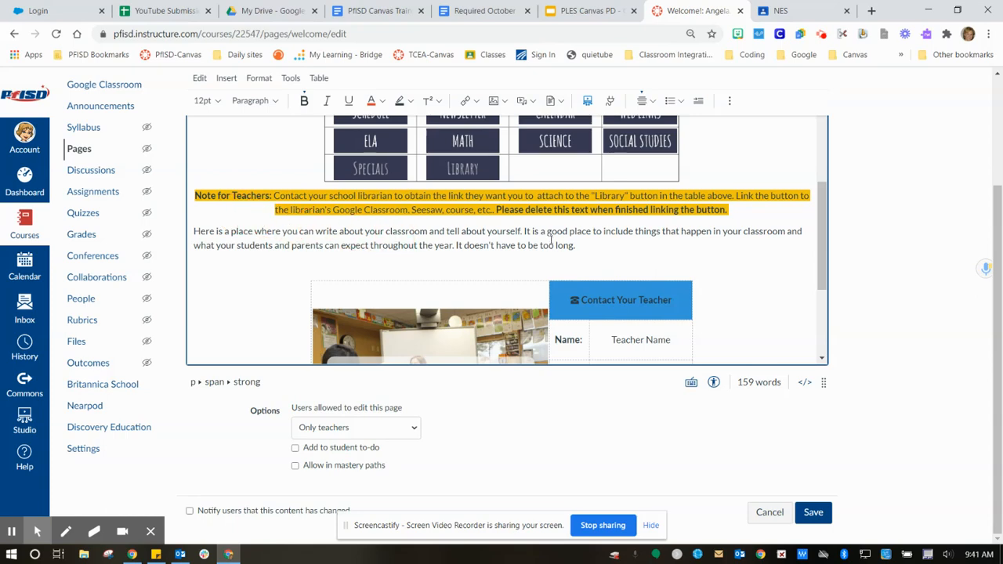
{"action": "left_click_drag", "start_coordinate": [580, 245], "coordinate": [157, 193]}
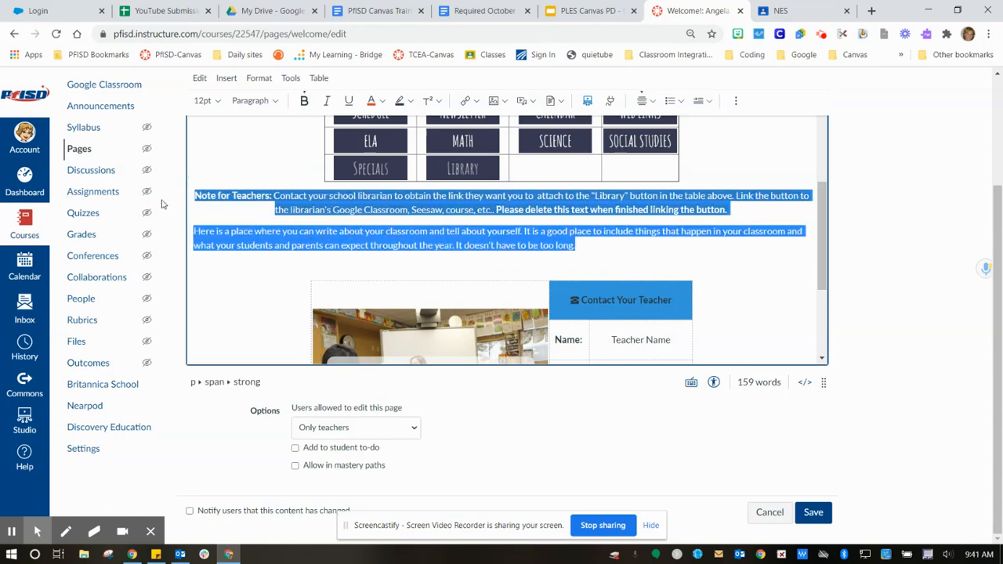
{"action": "key", "text": "BackSpace"}
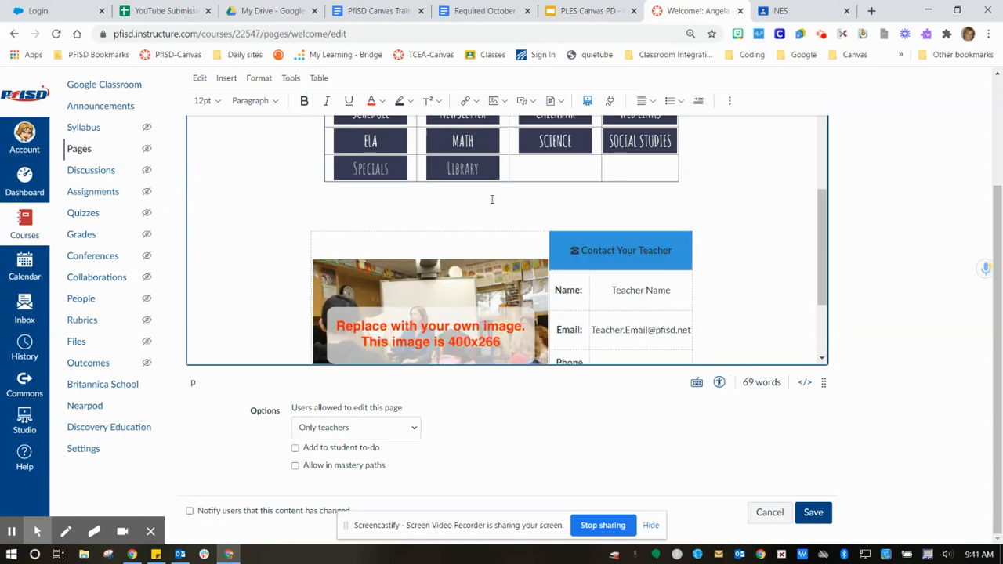
{"action": "scroll", "coordinate": [492, 199], "scroll_direction": "up", "scroll_amount": 3}
{"action": "left_click", "coordinate": [473, 178]}
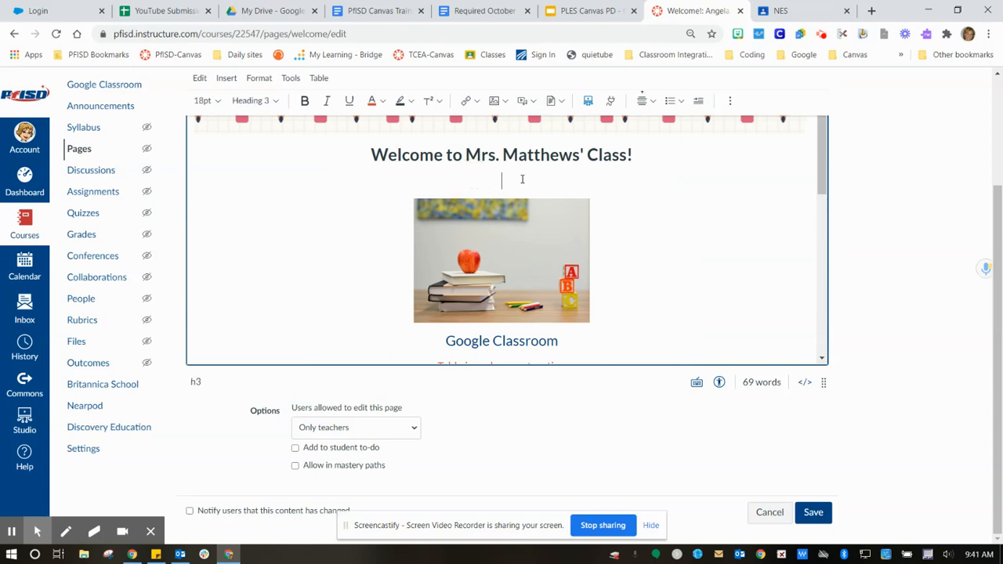
- Write 'In our classroom we will learn lots, make friends and have a WONDERFUL year!' under the heading
{"action": "type", "text": "i"}
{"action": "type", "text": "In"}
{"action": "type", "text": "learn "}
{"action": "type", "text": "lots, make friend"}
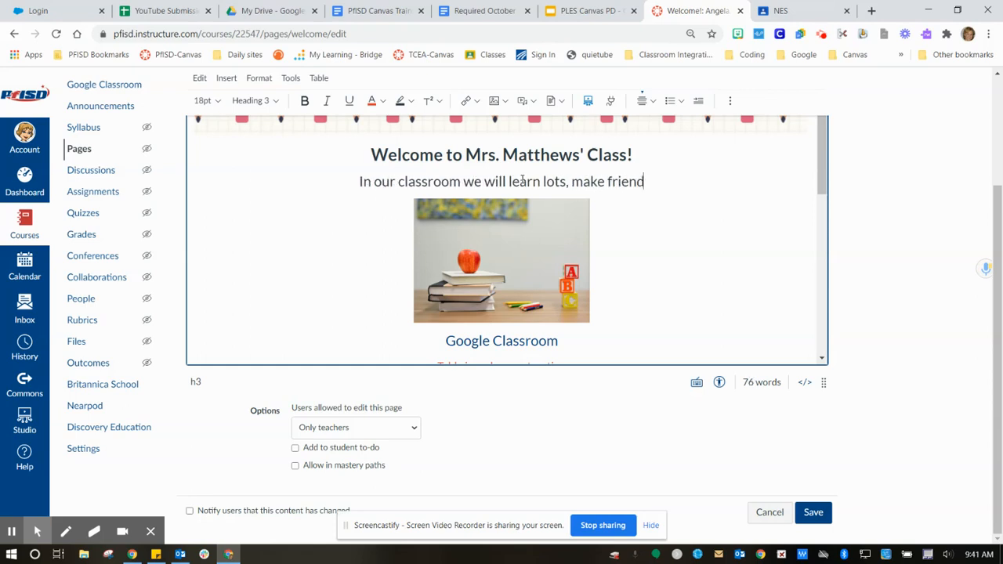
{"action": "type", "text": "s and hav"}
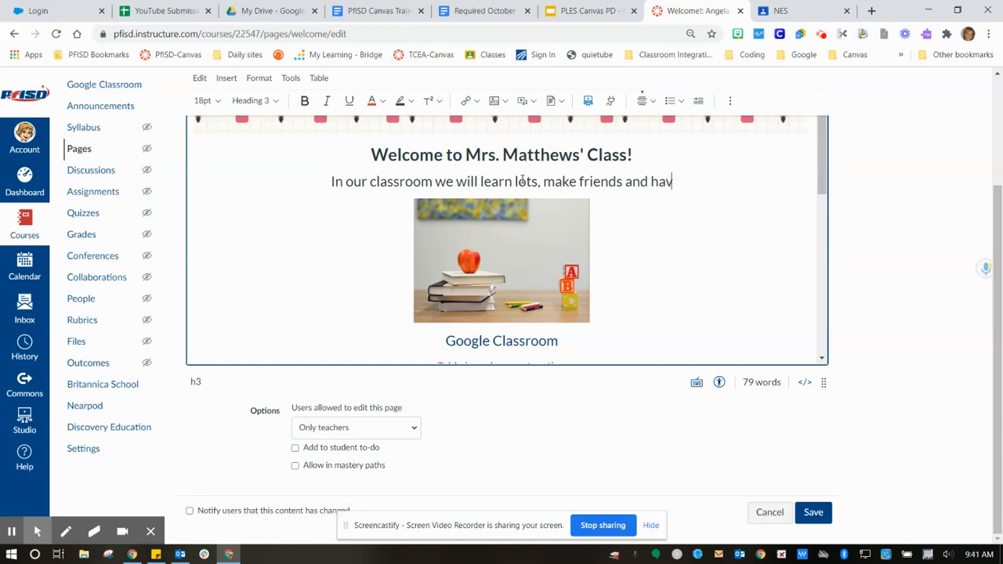
{"action": "type", "text": "e a WONDERFUL"}
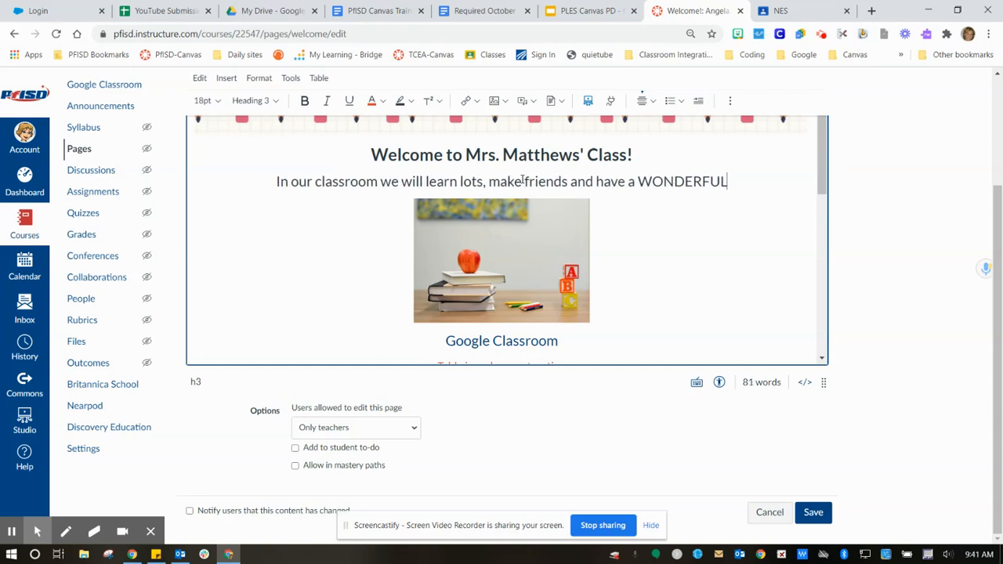
{"action": "type", "text": " Y"}
{"action": "key", "text": "BackSpace"}
{"action": "type", "text": "year"}
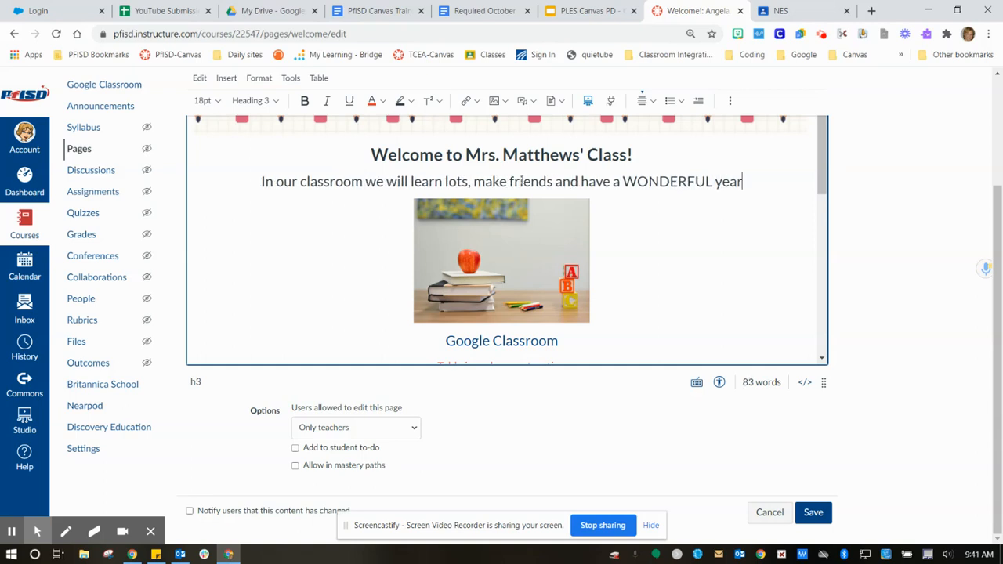
{"action": "type", "text": "!"}
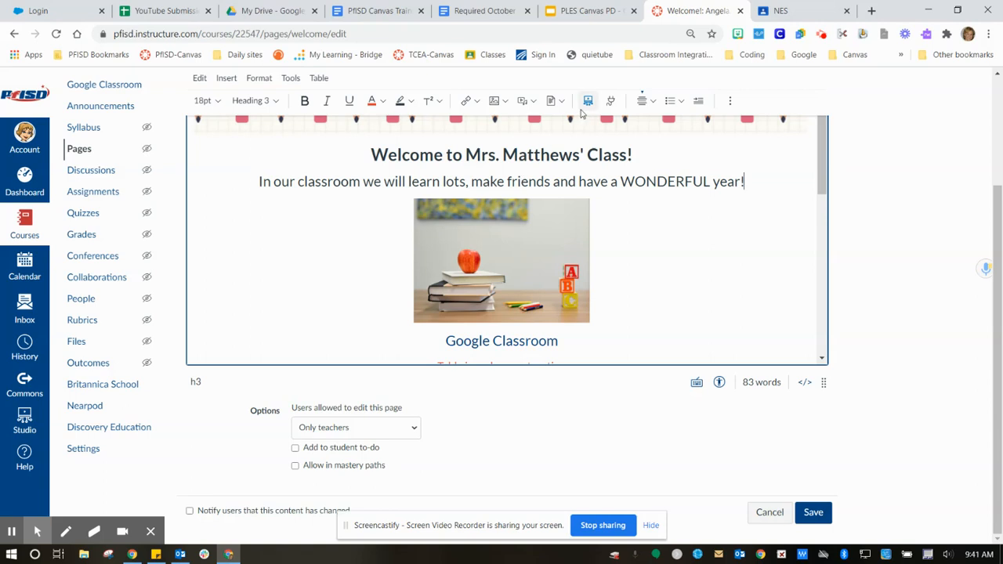
- Delete the placeholder photo from the contact table
{"action": "left_click_drag", "start_coordinate": [823, 180], "coordinate": [824, 251]}
{"action": "left_click_drag", "start_coordinate": [821, 215], "coordinate": [821, 299]}
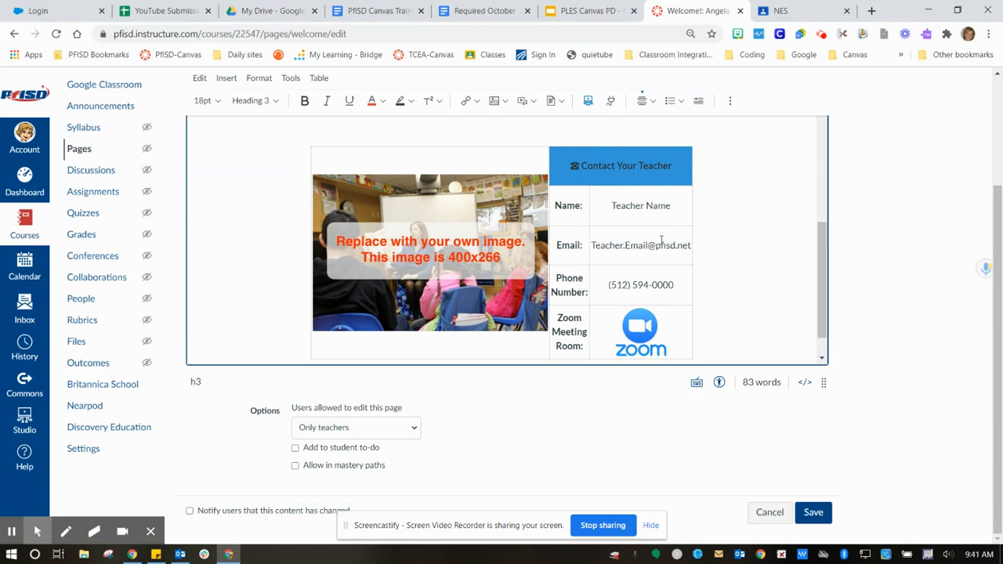
{"action": "left_click", "coordinate": [430, 213]}
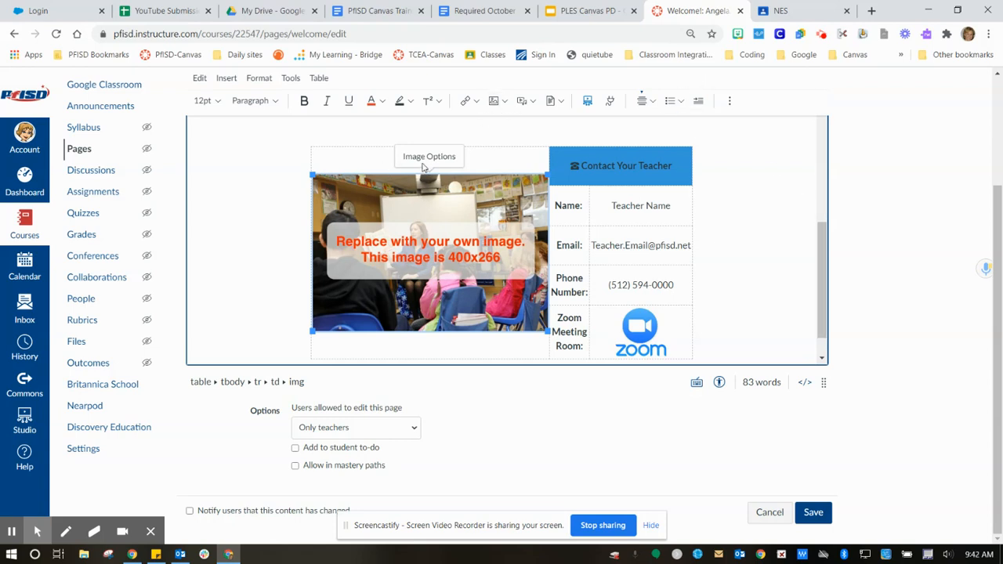
{"action": "left_click", "coordinate": [495, 101]}
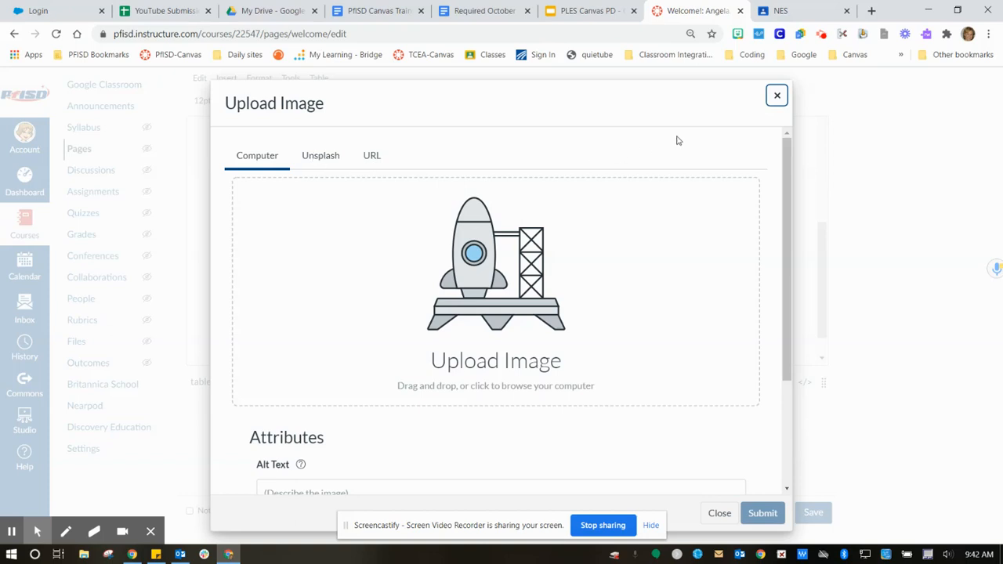
{"action": "left_click", "coordinate": [776, 96]}
{"action": "left_click", "coordinate": [457, 206]}
{"action": "key", "text": "Delete"}
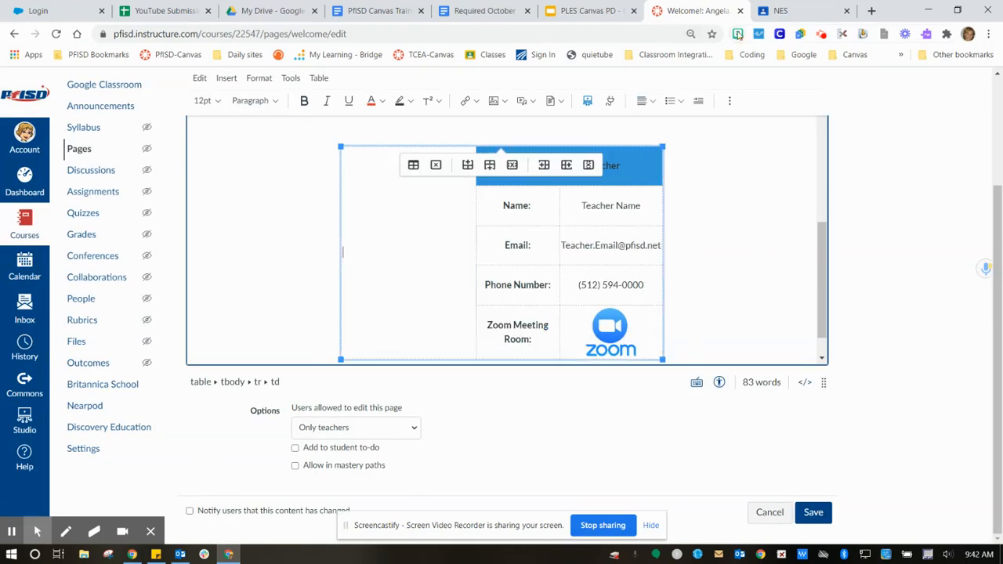
- Insert the laptop Bitmoji into the empty cell and shrink it to fit
{"action": "left_click", "coordinate": [738, 34]}
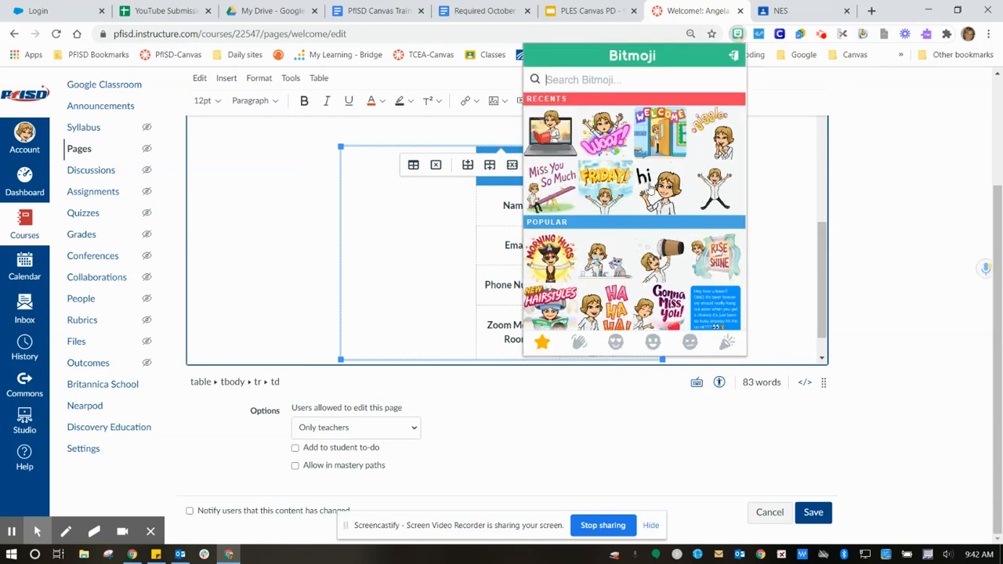
{"action": "left_click_drag", "start_coordinate": [556, 141], "coordinate": [421, 242]}
{"action": "left_click", "coordinate": [492, 223]}
{"action": "left_click_drag", "start_coordinate": [312, 149], "coordinate": [342, 184]}
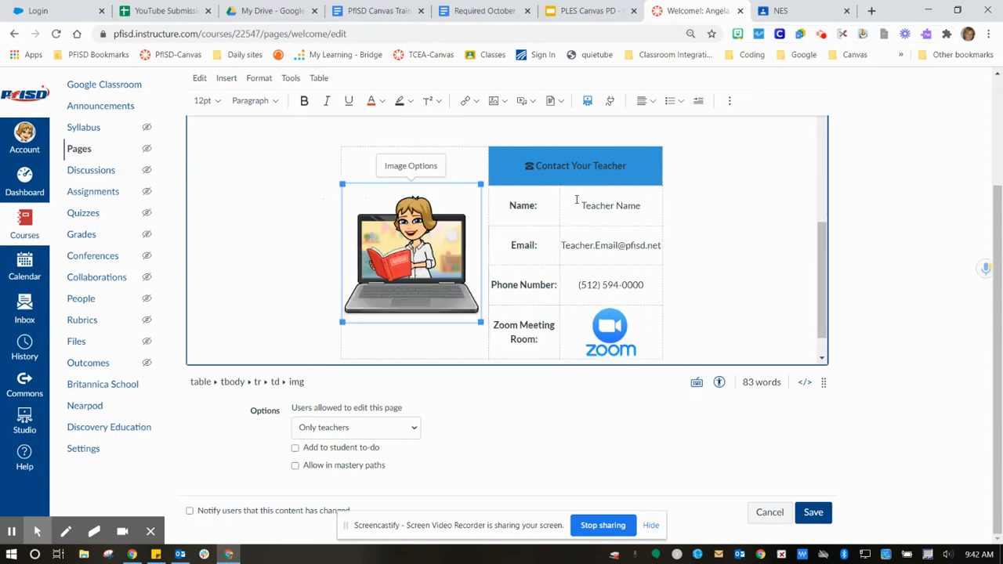
{"action": "left_click_drag", "start_coordinate": [580, 205], "coordinate": [655, 209]}
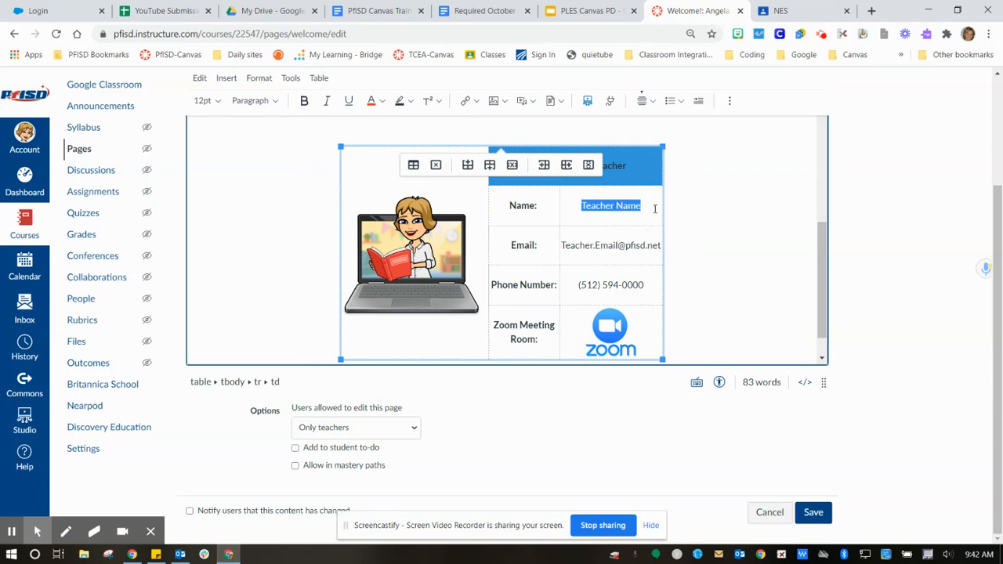
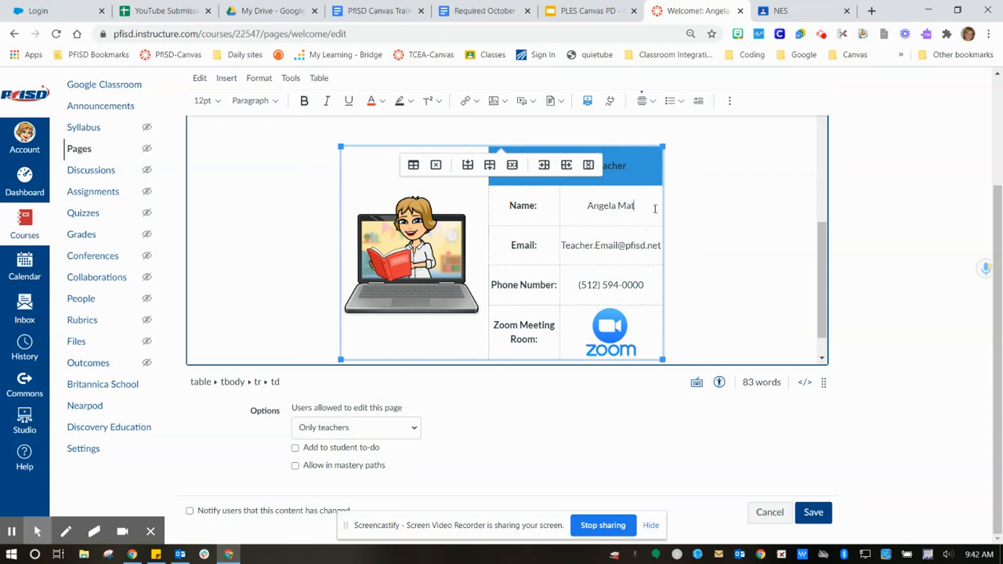
{"action": "left_click", "coordinate": [580, 245]}
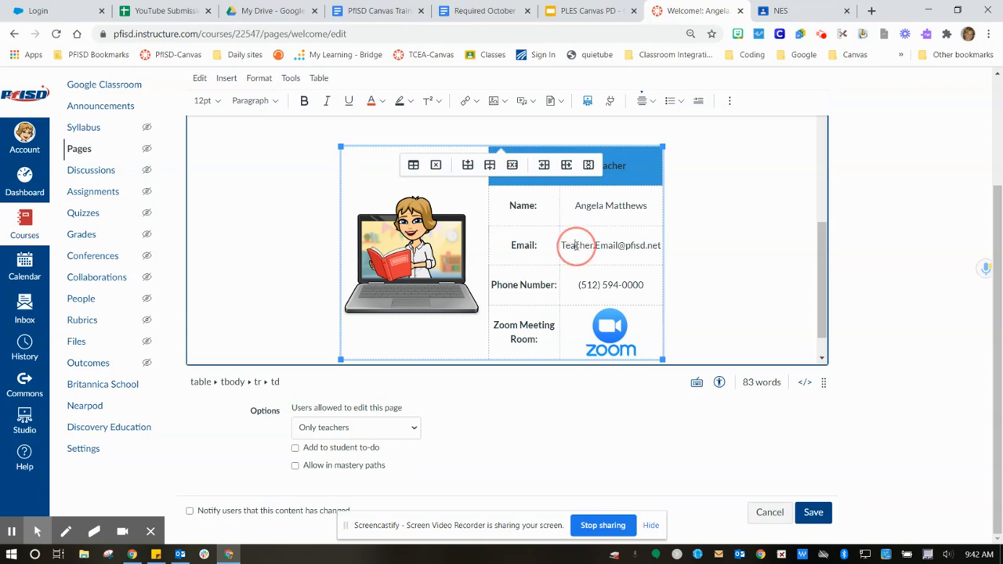
{"action": "left_click", "coordinate": [616, 245]}
{"action": "key", "text": "BackSpace"}
{"action": "key", "text": "BackSpace"}
{"action": "key", "text": "BackSpace"}
{"action": "key", "text": "BackSpace"}
{"action": "key", "text": "BackSpace"}
{"action": "key", "text": "BackSpace"}
{"action": "key", "text": "BackSpace"}
{"action": "key", "text": "BackSpace"}
{"action": "key", "text": "BackSpace"}
{"action": "key", "text": "BackSpace"}
{"action": "key", "text": "BackSpace"}
{"action": "key", "text": "BackSpace"}
{"action": "key", "text": "BackSpace"}
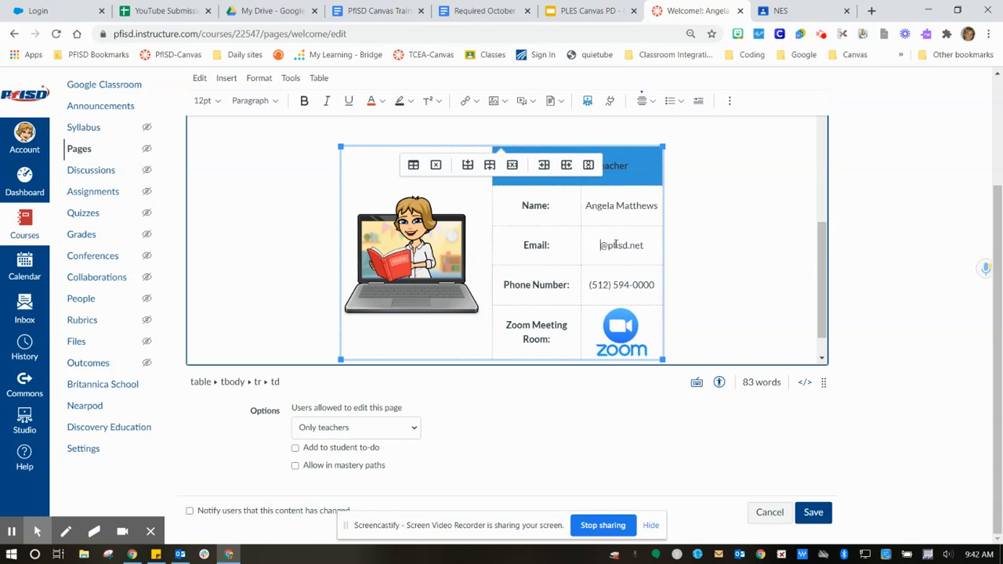
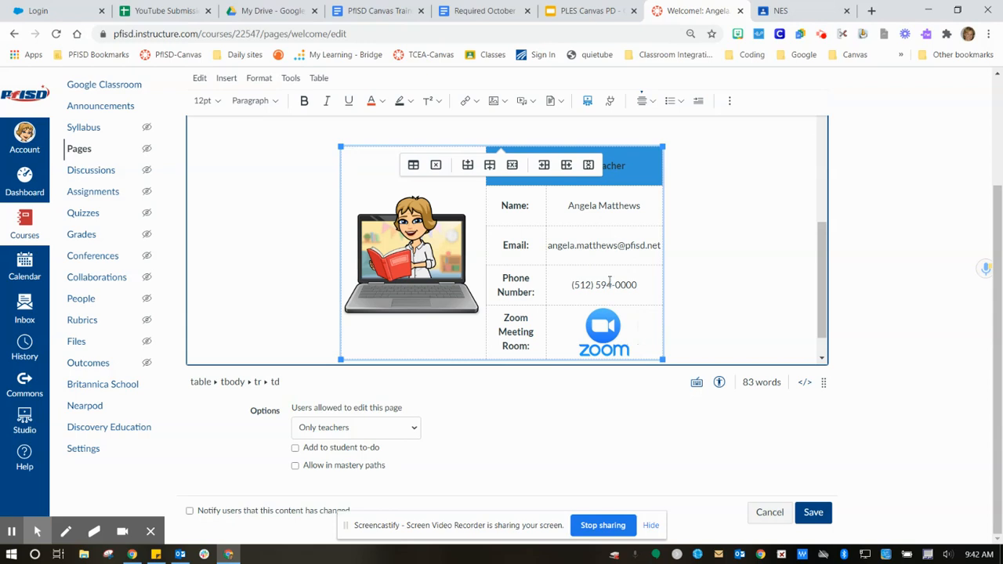
{"action": "left_click_drag", "start_coordinate": [616, 284], "coordinate": [651, 287]}
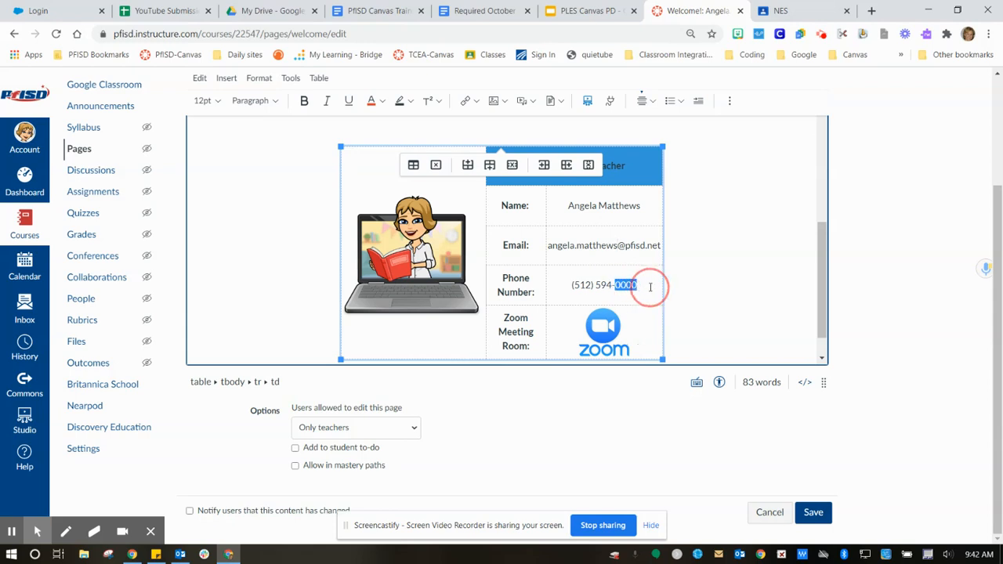
{"action": "type", "text": "9225"}
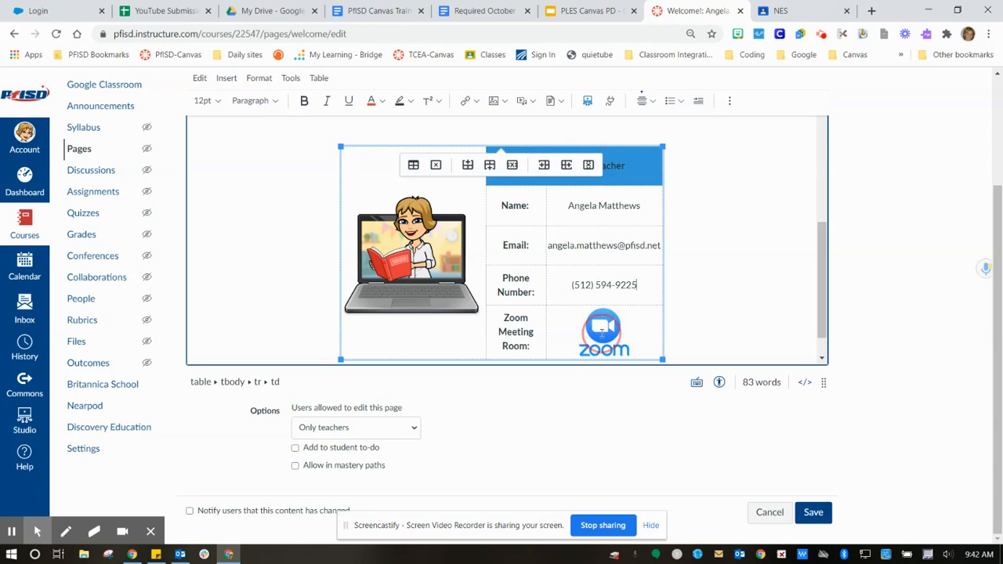
{"action": "left_click", "coordinate": [602, 331]}
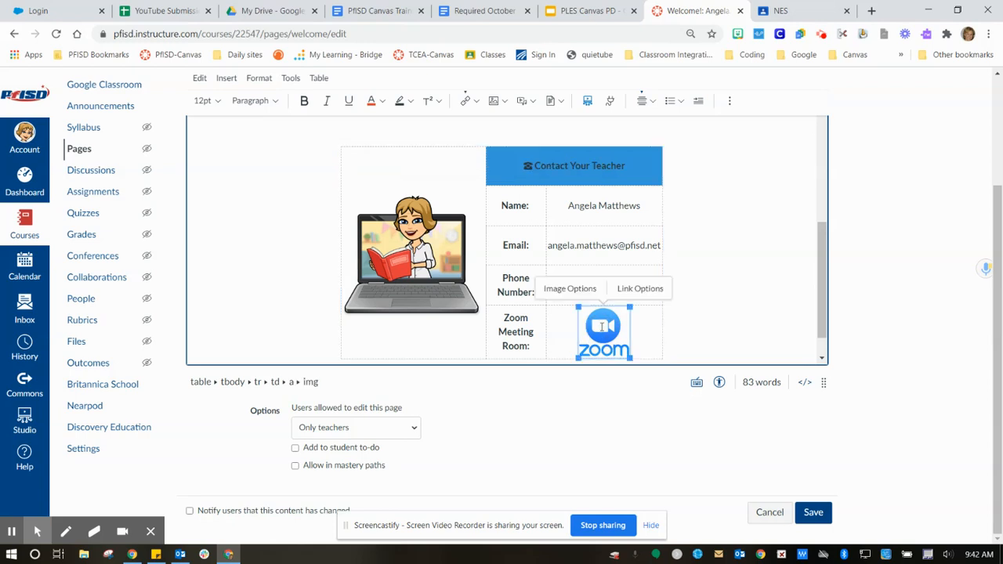
- Open the Zoom profile page at zoom.us in a new tab and select the personal meeting link
{"action": "left_click", "coordinate": [872, 11]}
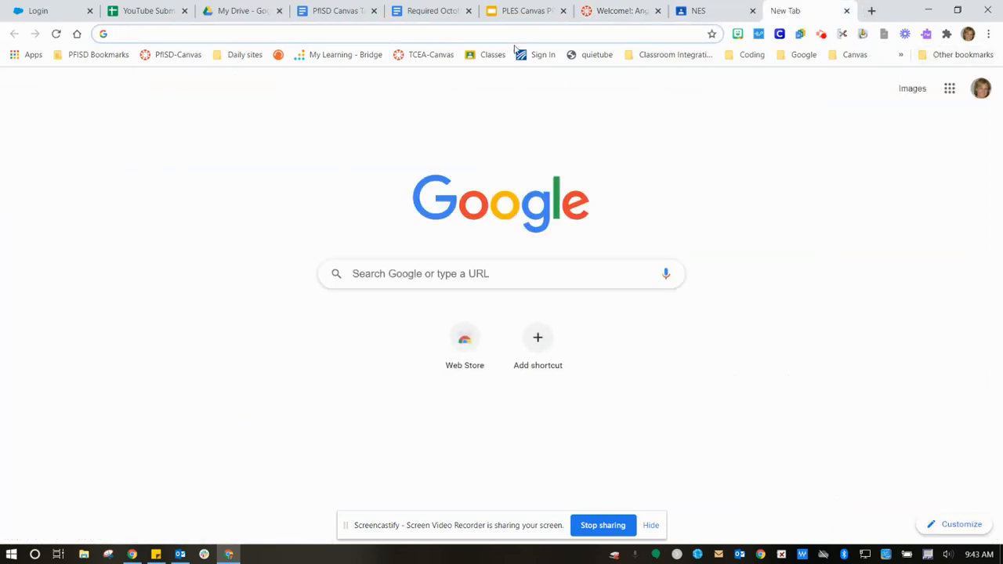
{"action": "left_click", "coordinate": [514, 34]}
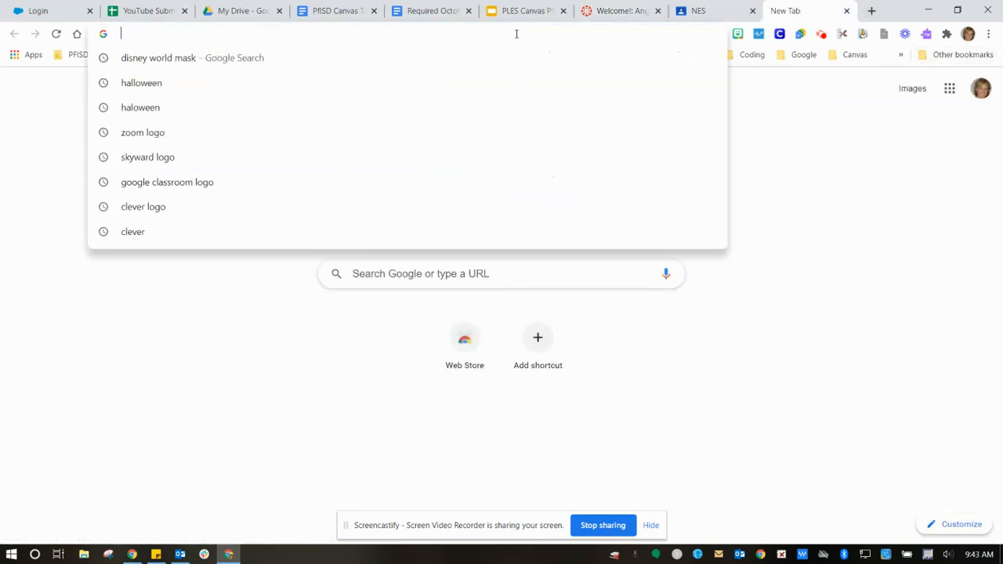
{"action": "type", "text": "zoom.us"}
{"action": "key", "text": "Return"}
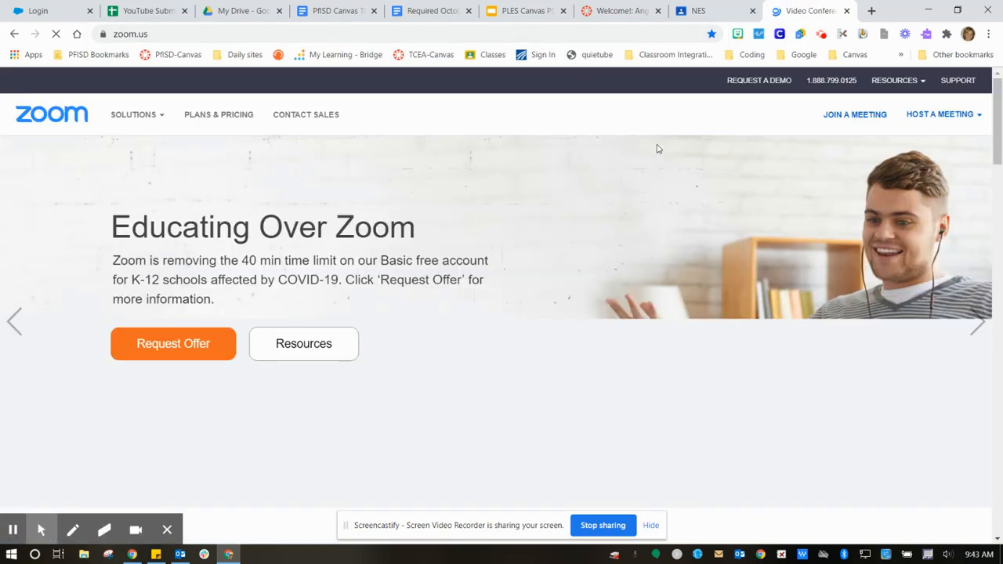
{"action": "left_click", "coordinate": [933, 116]}
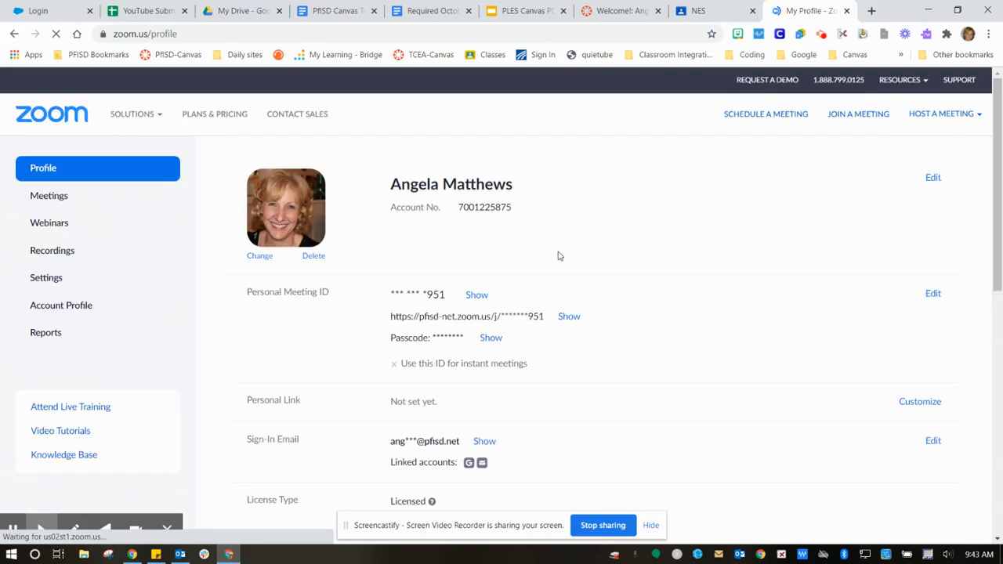
{"action": "left_click", "coordinate": [567, 318]}
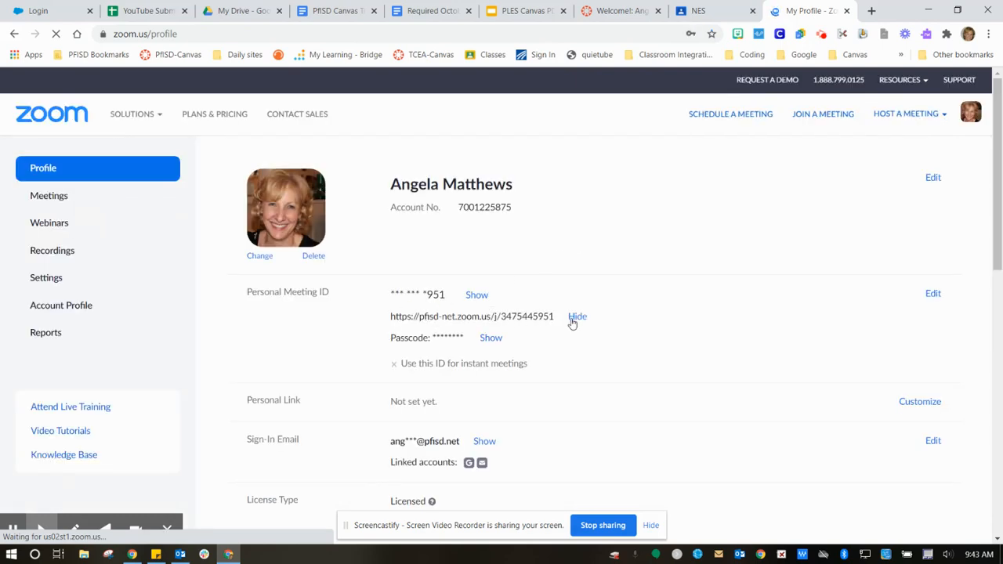
{"action": "left_click_drag", "start_coordinate": [391, 314], "coordinate": [558, 316]}
{"action": "key", "text": "ctrl+c"}
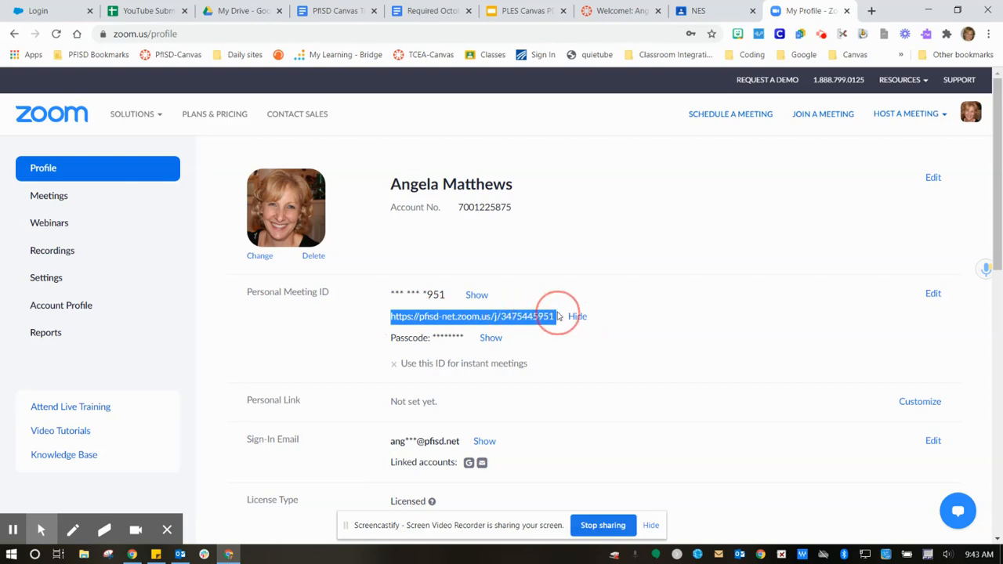
- Open the Zoom button's link settings in Canvas, undoing an accidental deletion of the button
{"action": "left_click", "coordinate": [629, 16]}
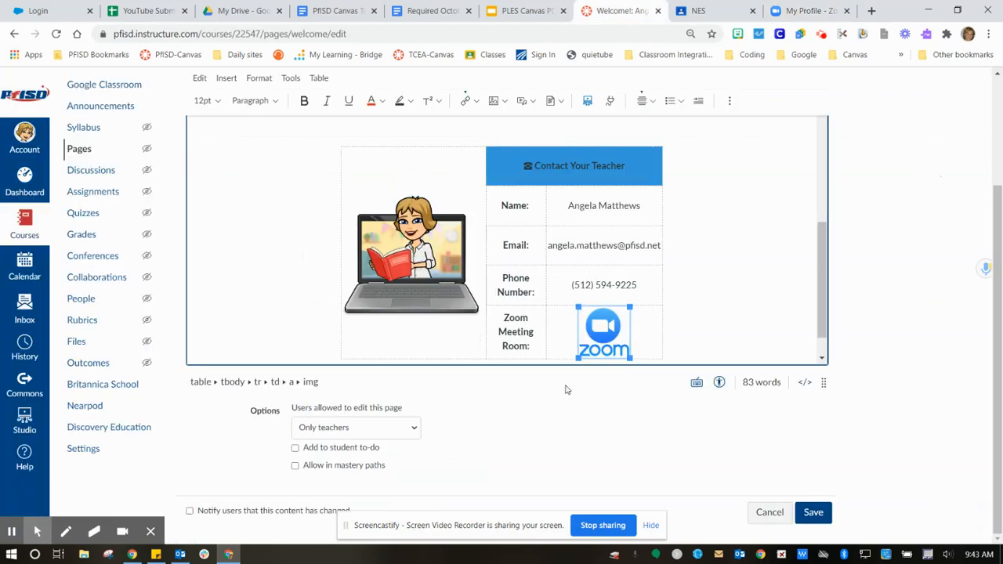
{"action": "left_click", "coordinate": [609, 326]}
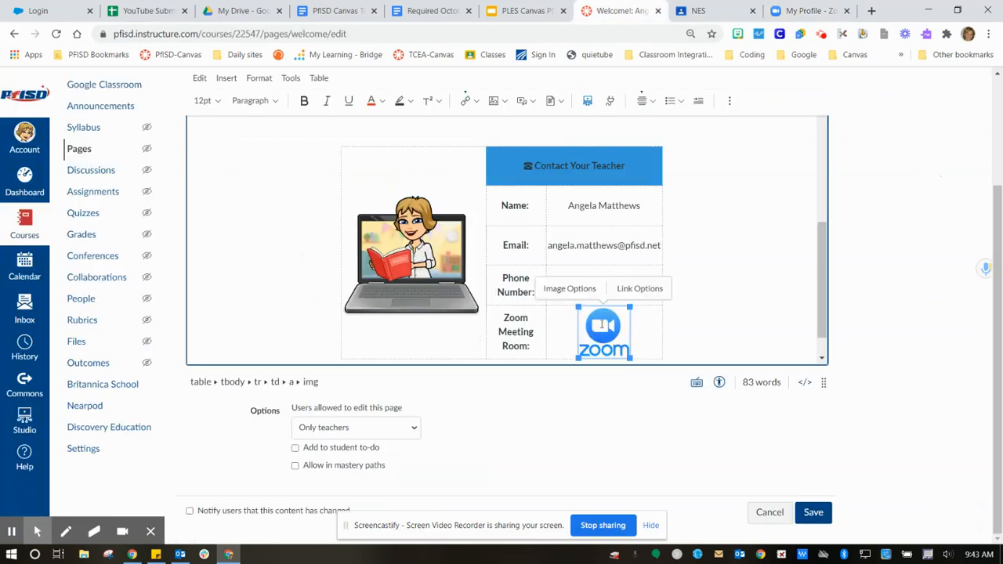
{"action": "left_click", "coordinate": [639, 288]}
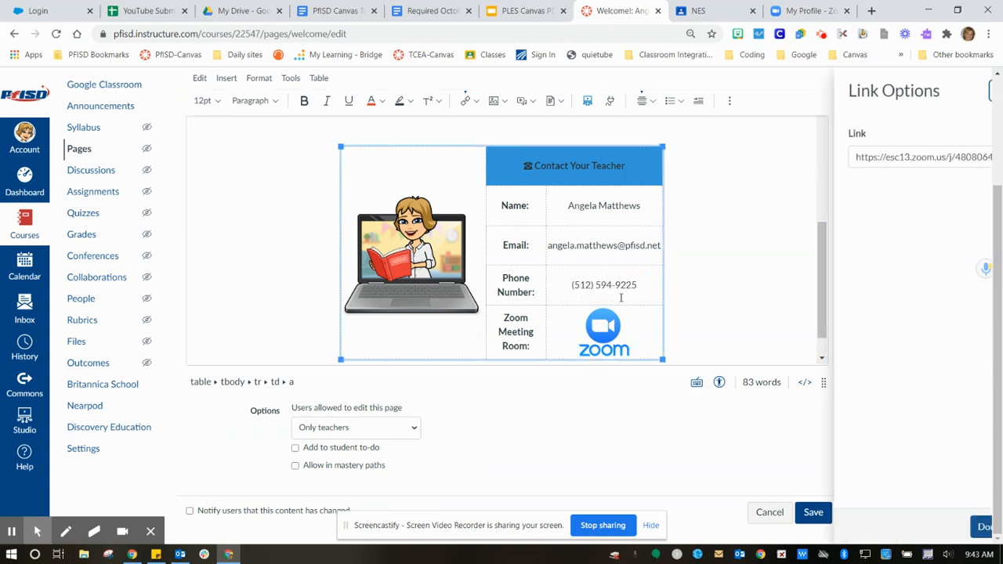
{"action": "left_click_drag", "start_coordinate": [822, 160], "coordinate": [992, 170]}
{"action": "key", "text": "BackSpace"}
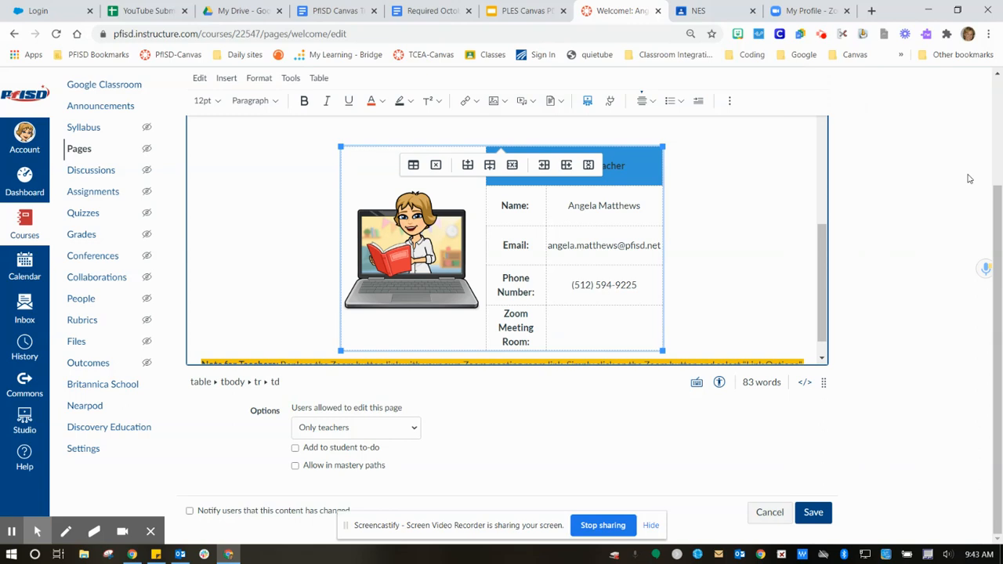
{"action": "key", "text": "ctrl+z"}
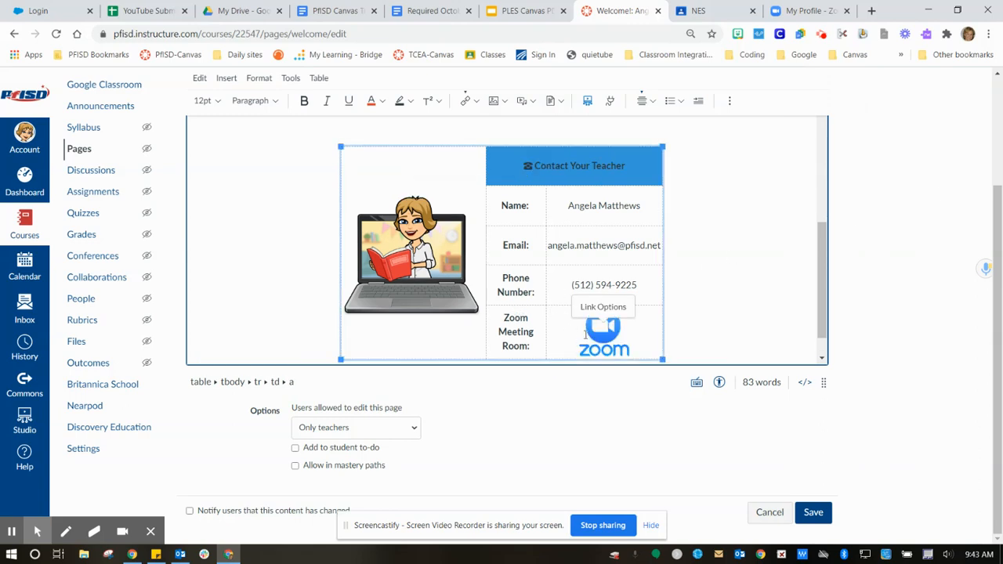
- Replace the Zoom button's old URL with the teacher's own Zoom room link
{"action": "left_click", "coordinate": [603, 307]}
{"action": "left_click_drag", "start_coordinate": [826, 156], "coordinate": [971, 160]}
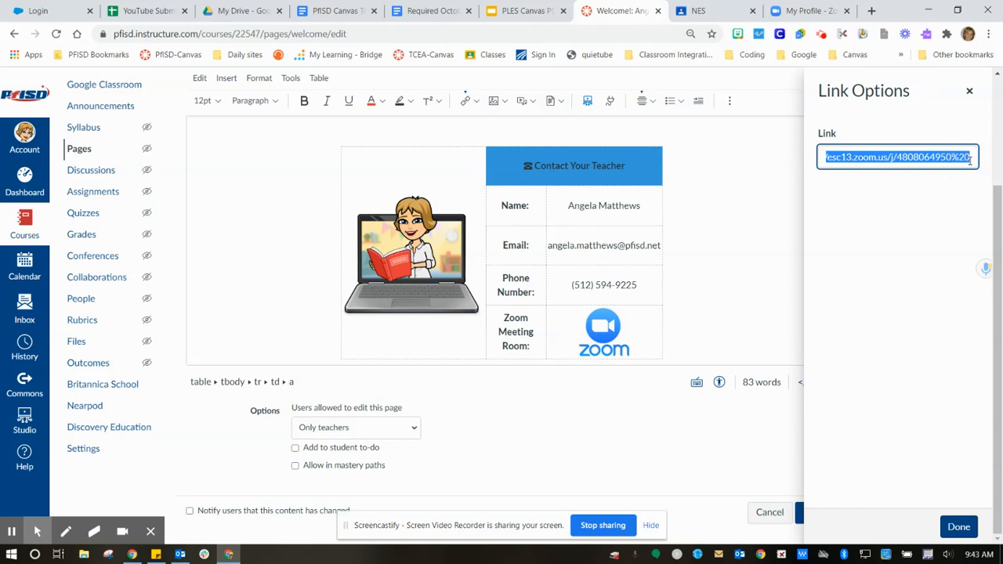
{"action": "right_click", "coordinate": [931, 157]}
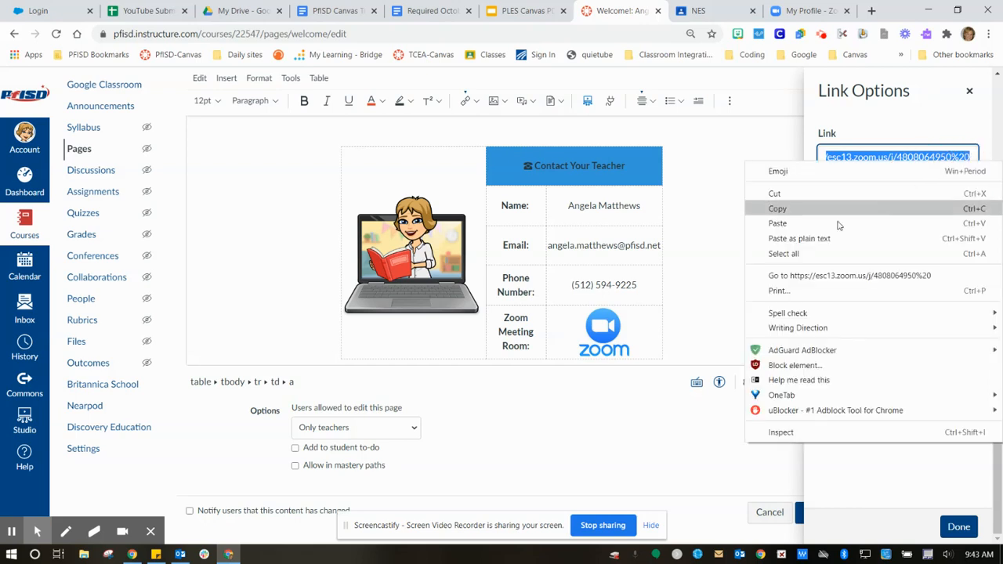
{"action": "left_click", "coordinate": [784, 222]}
{"action": "left_click", "coordinate": [957, 527]}
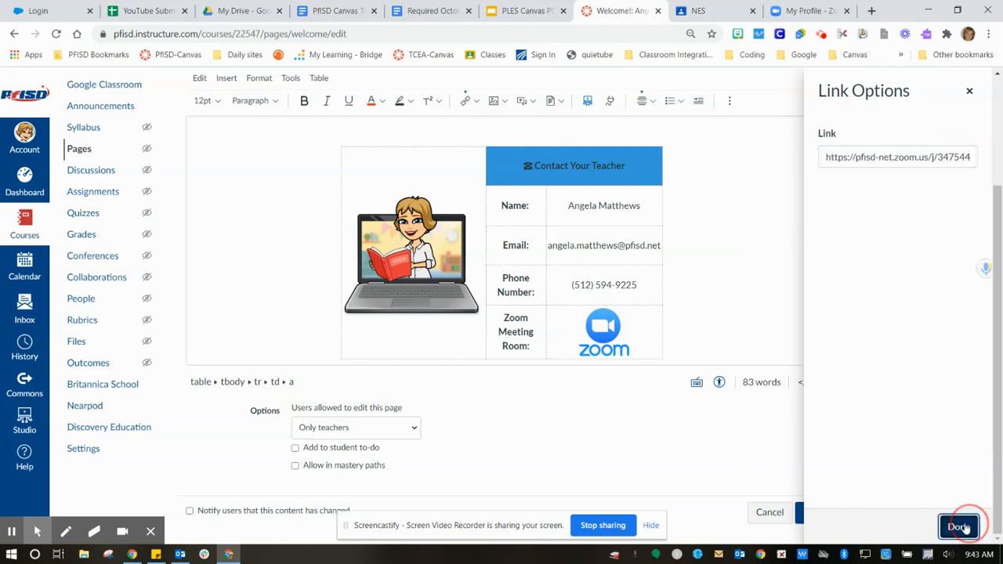
{"action": "left_click", "coordinate": [613, 323]}
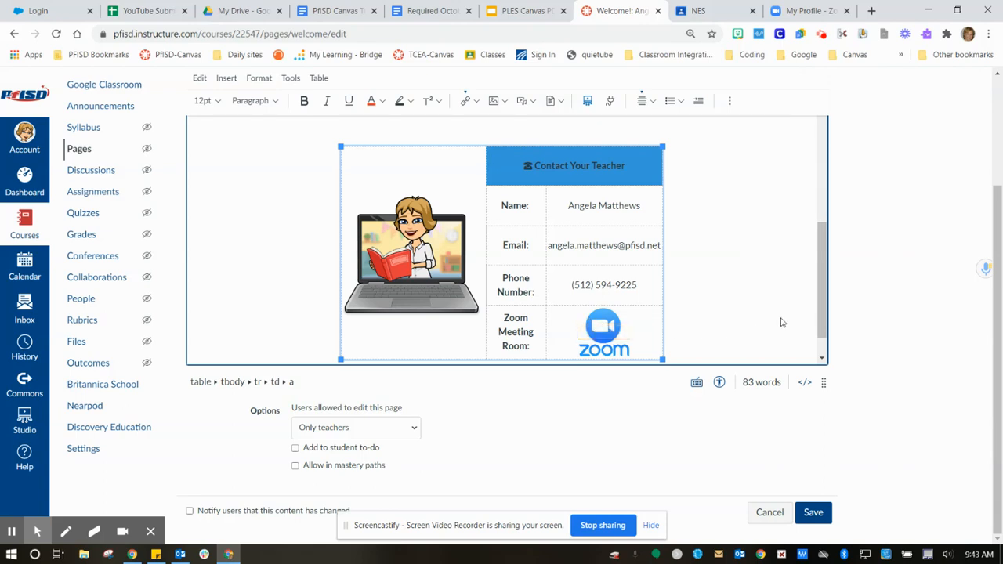
{"action": "left_click_drag", "start_coordinate": [822, 321], "coordinate": [822, 342]}
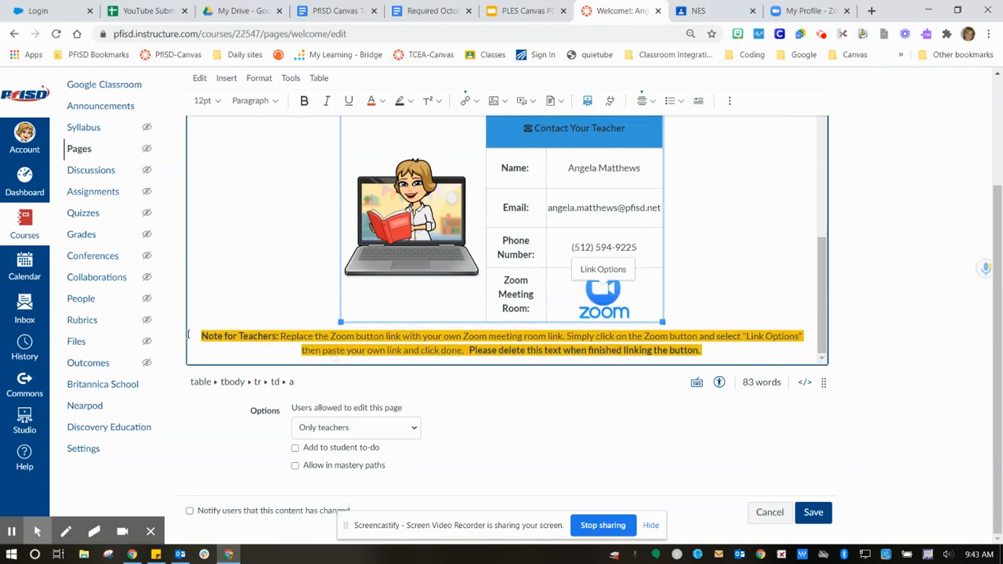
- Delete the Note for Teachers paragraph under the contact table and save the welcome page
{"action": "left_click_drag", "start_coordinate": [198, 335], "coordinate": [716, 357]}
{"action": "key", "text": "Delete"}
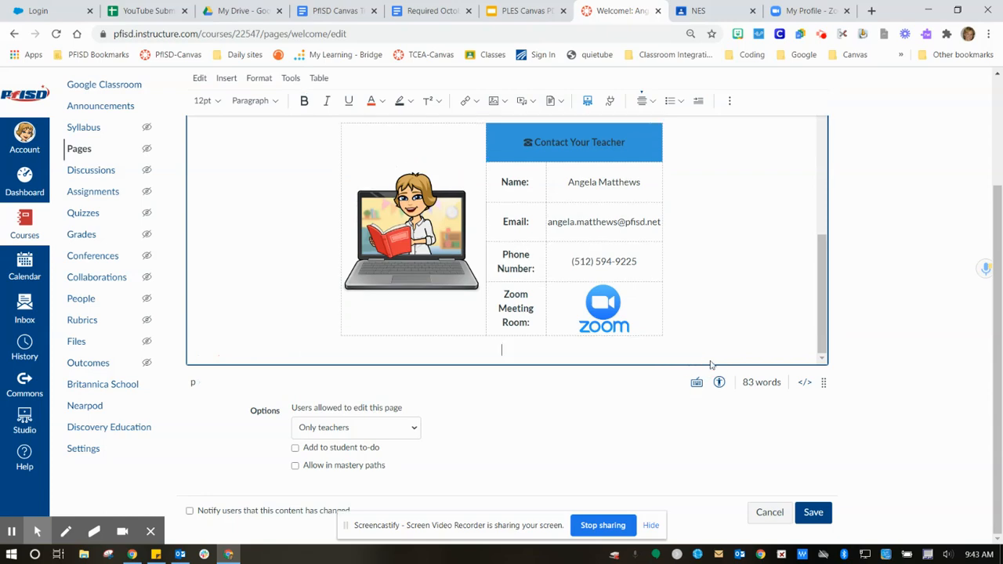
{"action": "left_click_drag", "start_coordinate": [825, 311], "coordinate": [814, 155]}
{"action": "left_click", "coordinate": [811, 515]}
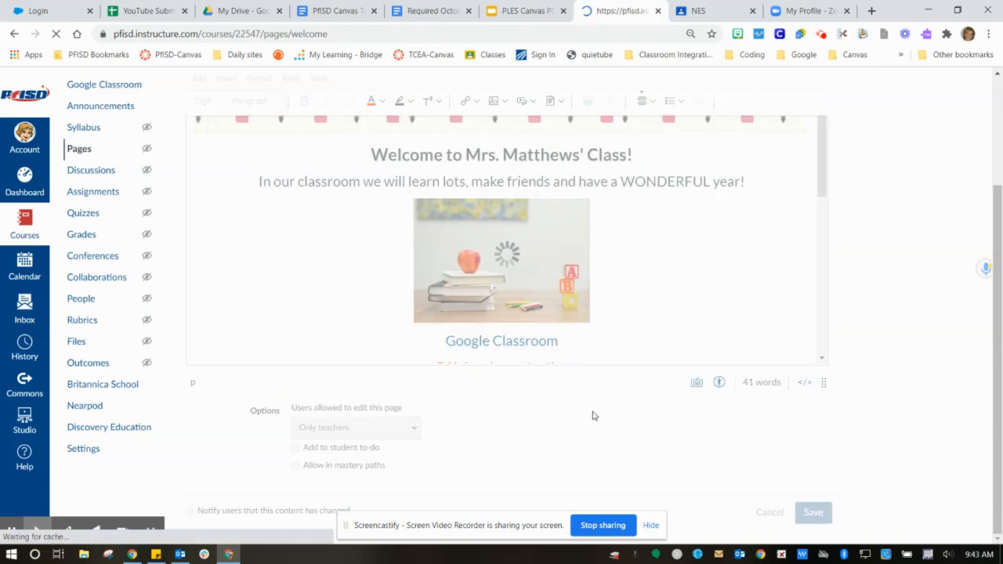